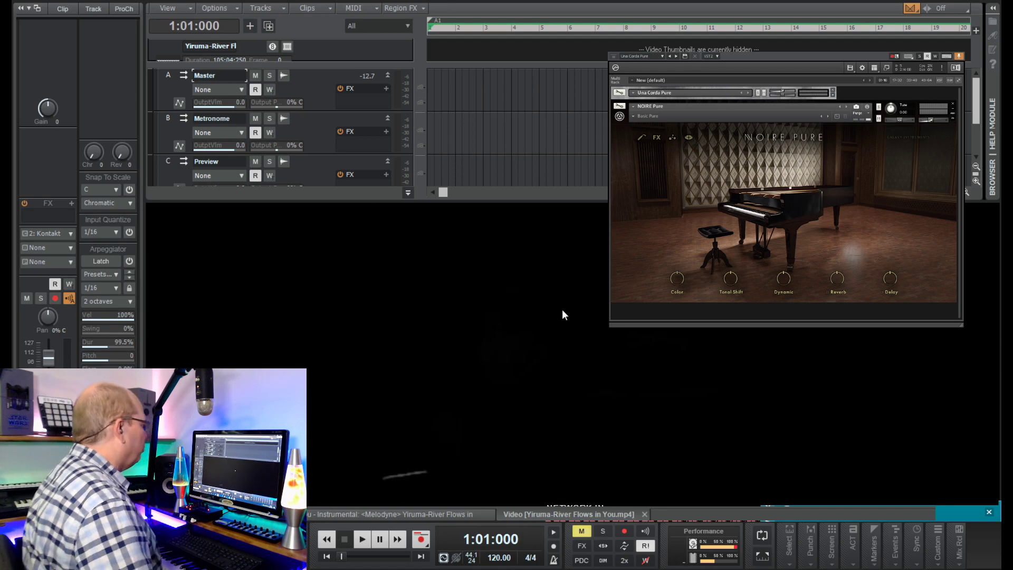
Solo the Preview bus, enlarge the video pane and play the River Flows In You video from the start.
{"action": "left_click_drag", "start_coordinate": [562, 203], "coordinate": [563, 303]}
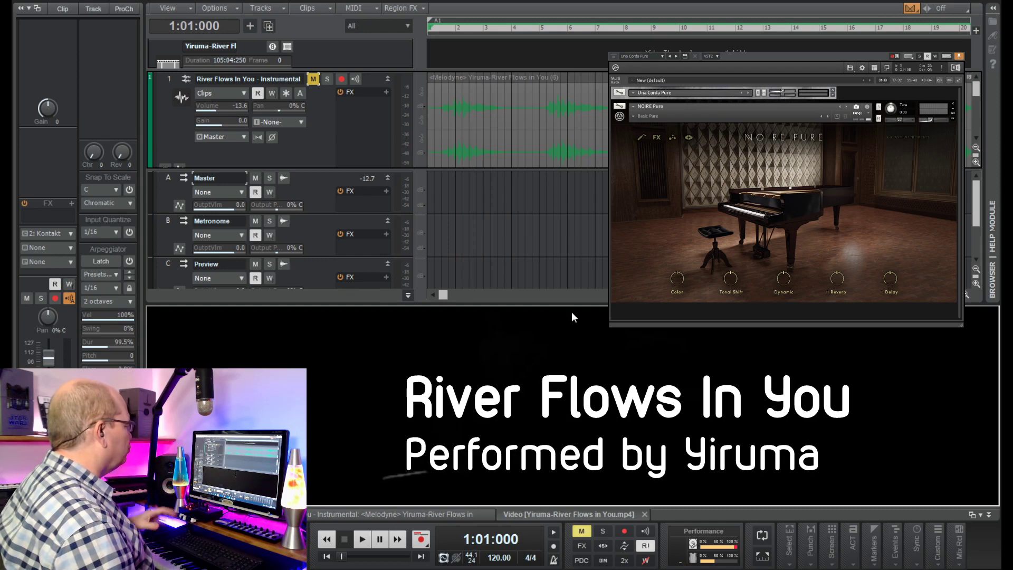
{"action": "double_click", "coordinate": [169, 170]}
{"action": "left_click", "coordinate": [269, 169]}
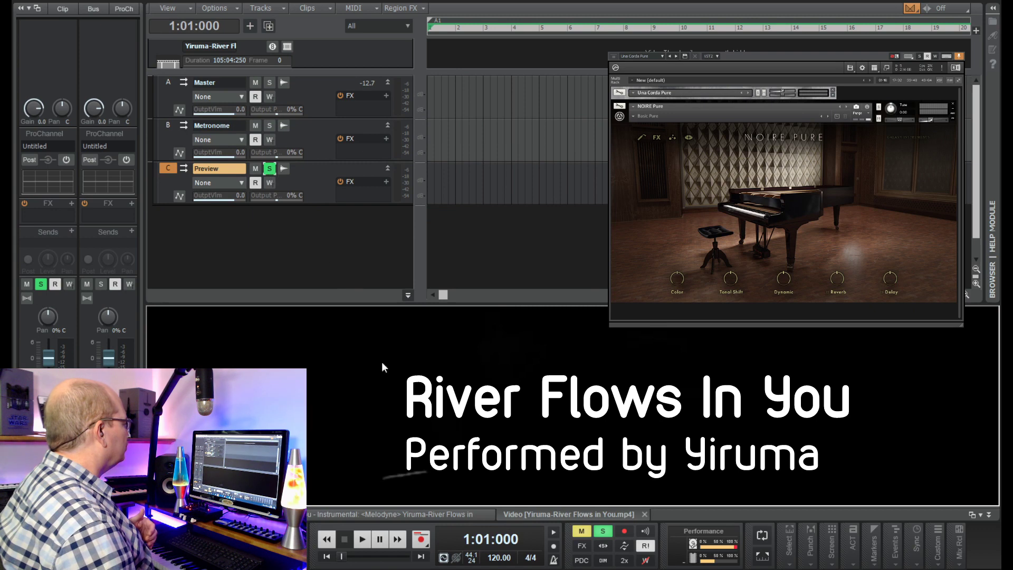
{"action": "left_click_drag", "start_coordinate": [552, 304], "coordinate": [541, 228]}
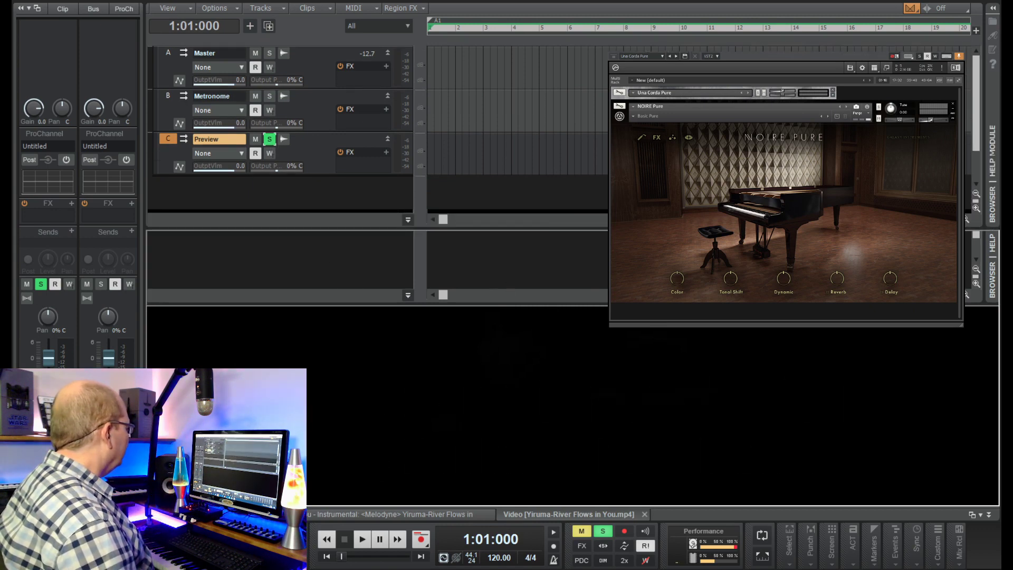
{"action": "left_click", "coordinate": [362, 539]}
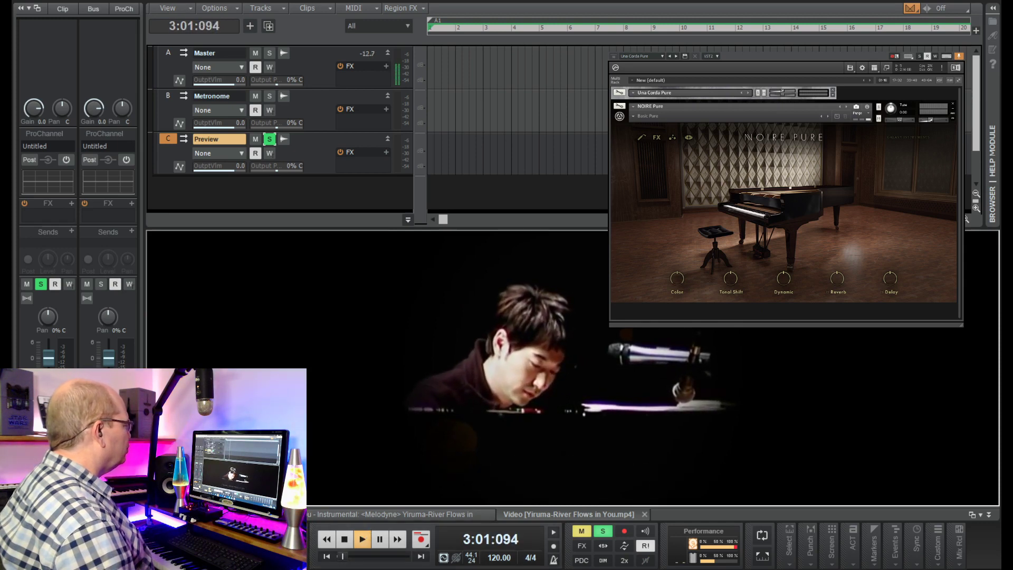
{"action": "left_click_drag", "start_coordinate": [549, 229], "coordinate": [549, 183]}
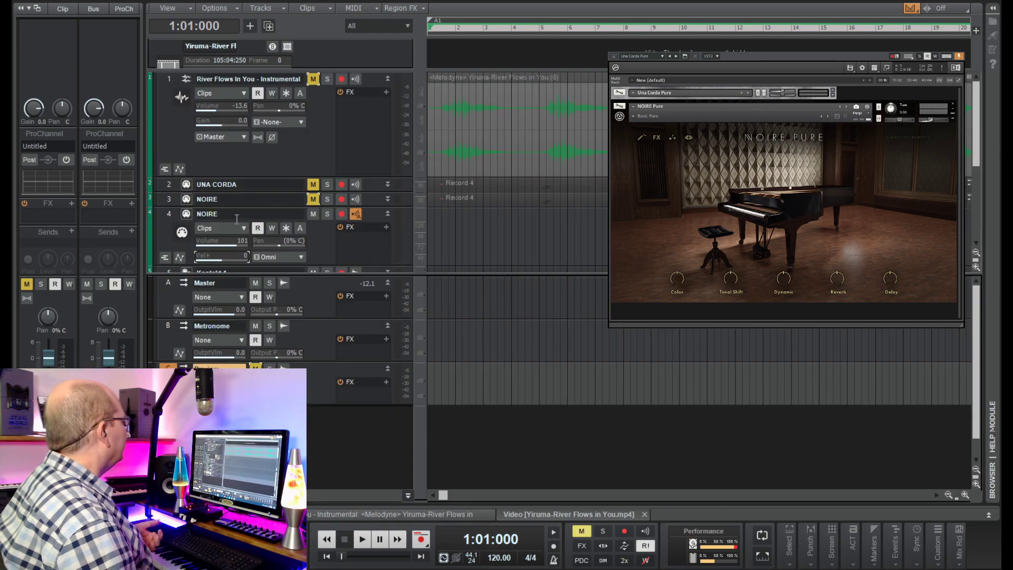
Swap the active piano by muting the lower NOIRE track and unmuting UNA CORDA, and reset UNA CORDA's Vel+ to 0.
{"action": "left_click", "coordinate": [179, 216]}
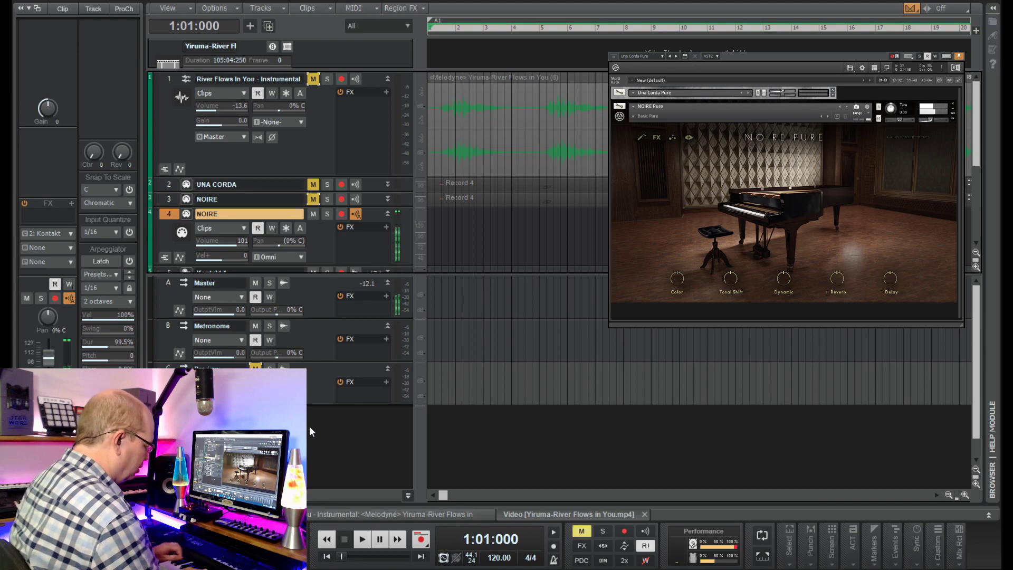
{"action": "left_click", "coordinate": [315, 214]}
{"action": "left_click", "coordinate": [312, 184]}
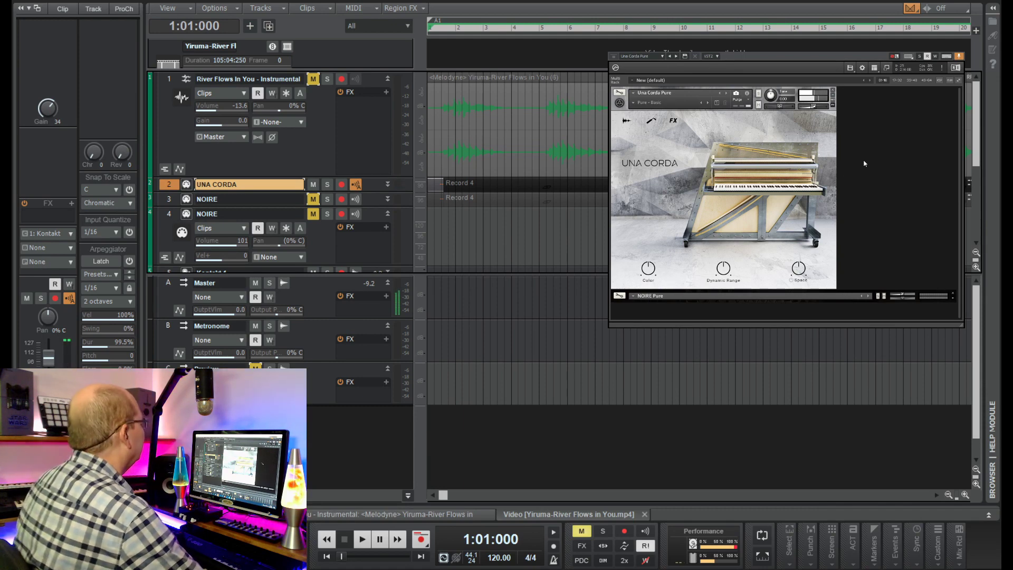
{"action": "left_click", "coordinate": [388, 184]}
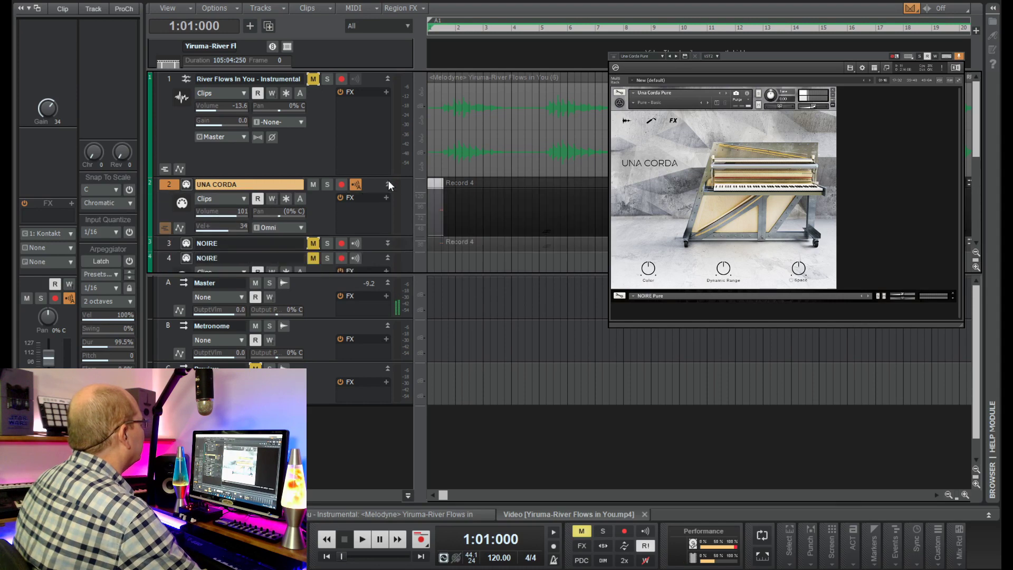
{"action": "double_click", "coordinate": [228, 232]}
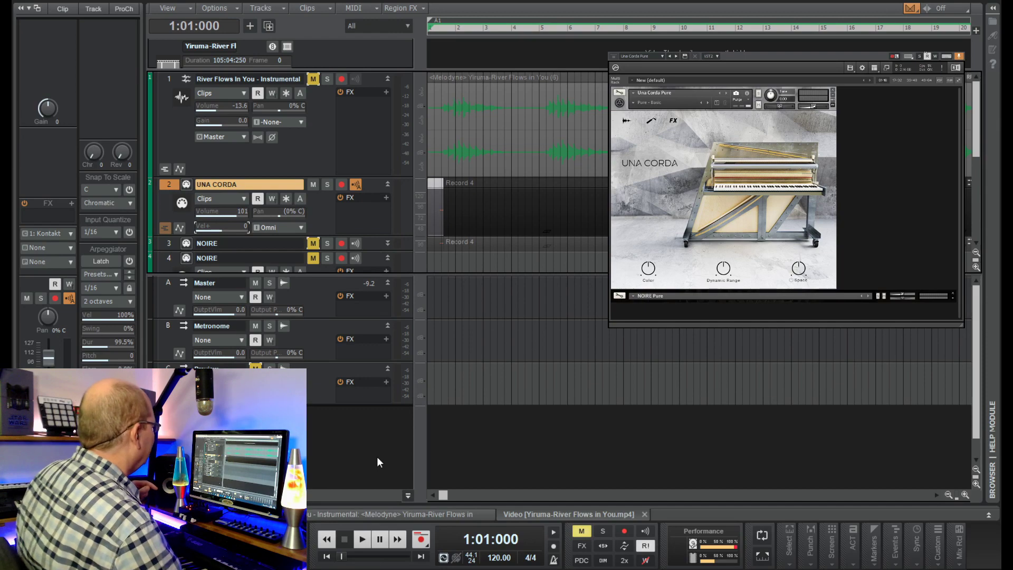
Check the performance in the video view, move the playback position to measure 62 and close the view.
{"action": "left_click", "coordinate": [538, 515]}
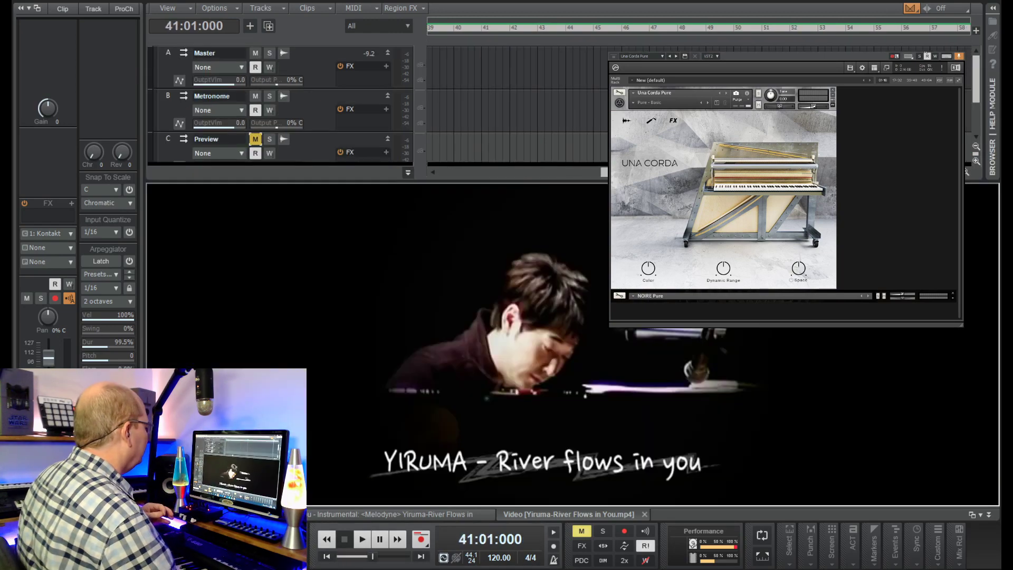
{"action": "left_click_drag", "start_coordinate": [384, 556], "coordinate": [384, 557]}
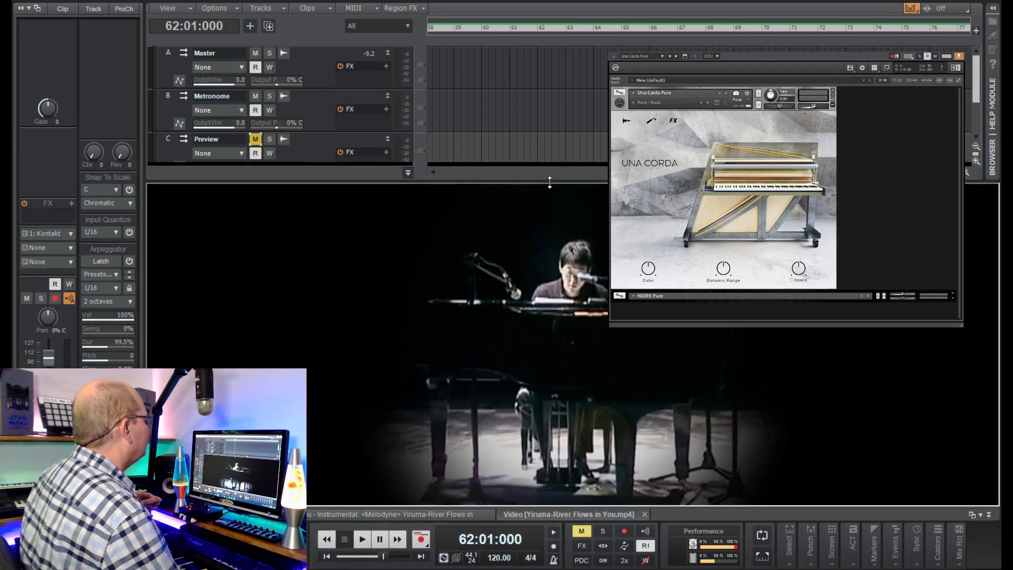
{"action": "key", "text": "d"}
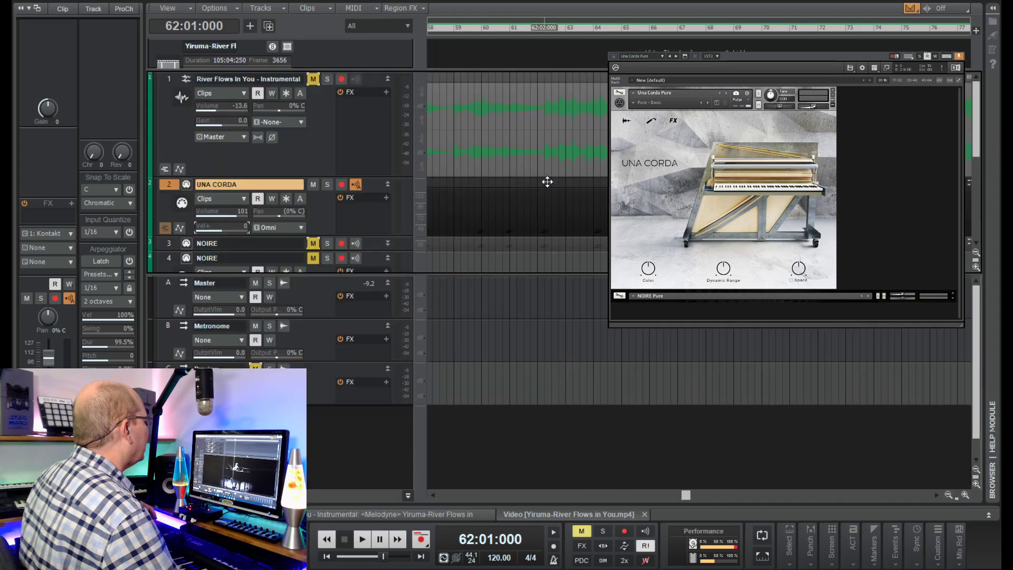
Enlarge the River Flows In You - Instrumental track and hide the bus and video thumbnail panes.
{"action": "left_click_drag", "start_coordinate": [364, 179], "coordinate": [364, 226]}
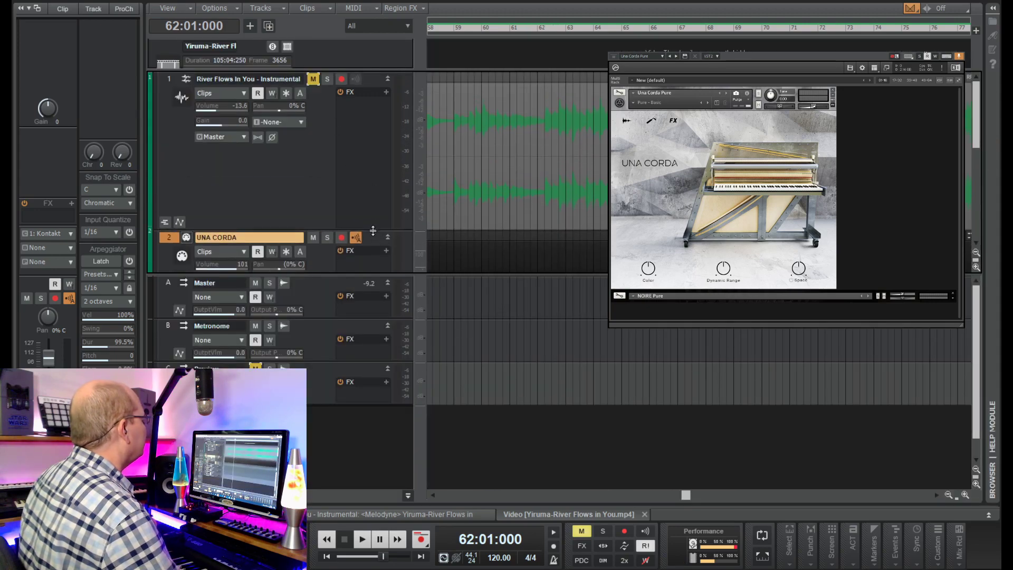
{"action": "left_click", "coordinate": [408, 495]}
{"action": "left_click_drag", "start_coordinate": [683, 496], "coordinate": [439, 483]}
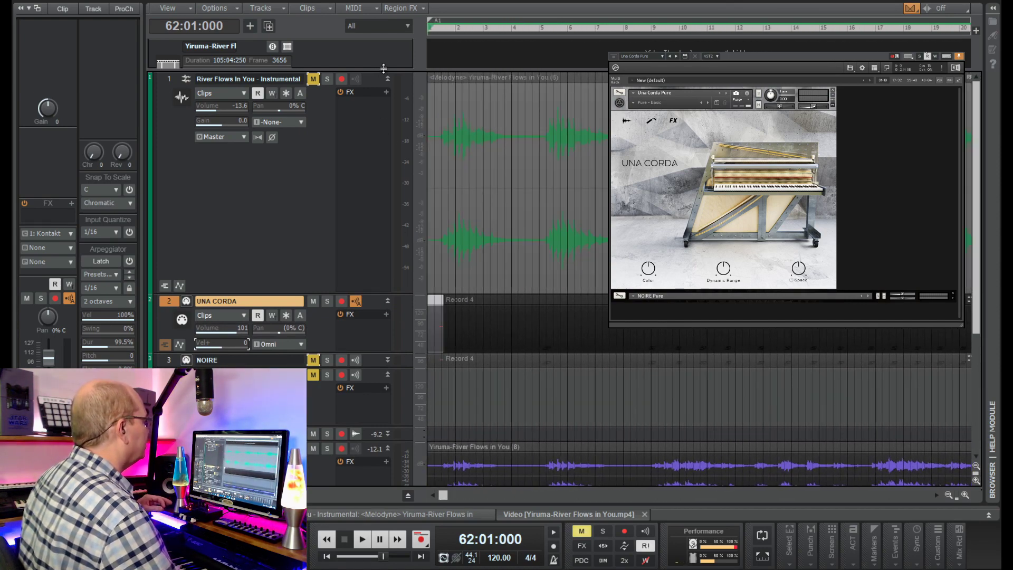
{"action": "left_click_drag", "start_coordinate": [384, 68], "coordinate": [384, 39]}
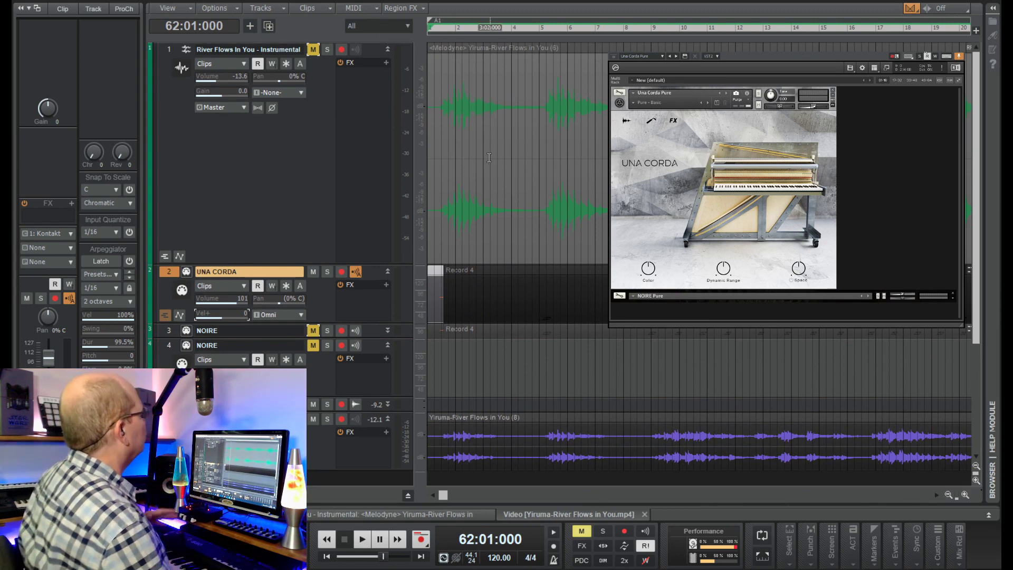
Open the instrumental track's clip in the Melodyne editor and zoom in on its first measures.
{"action": "left_click", "coordinate": [511, 50]}
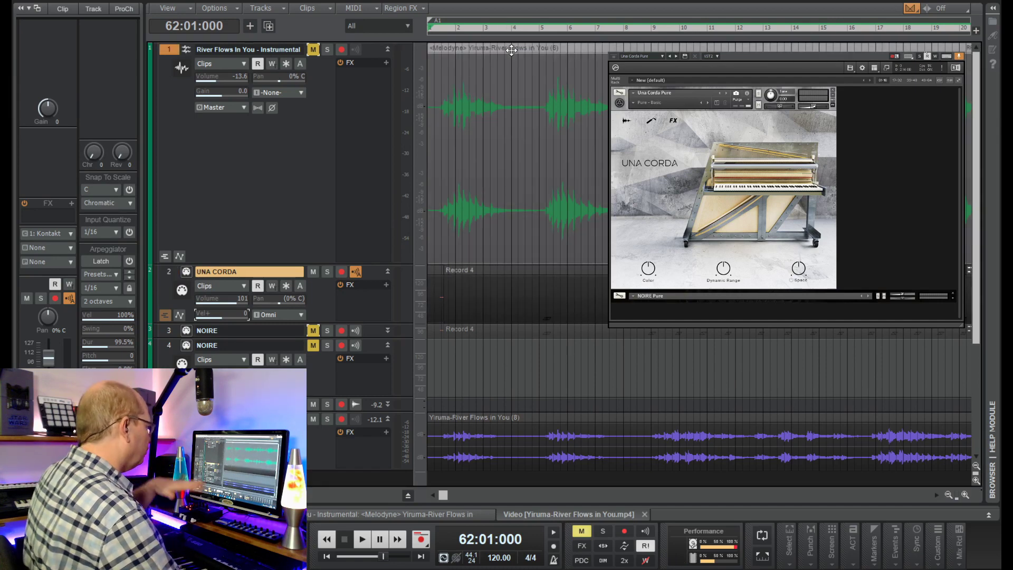
{"action": "double_click", "coordinate": [512, 49]}
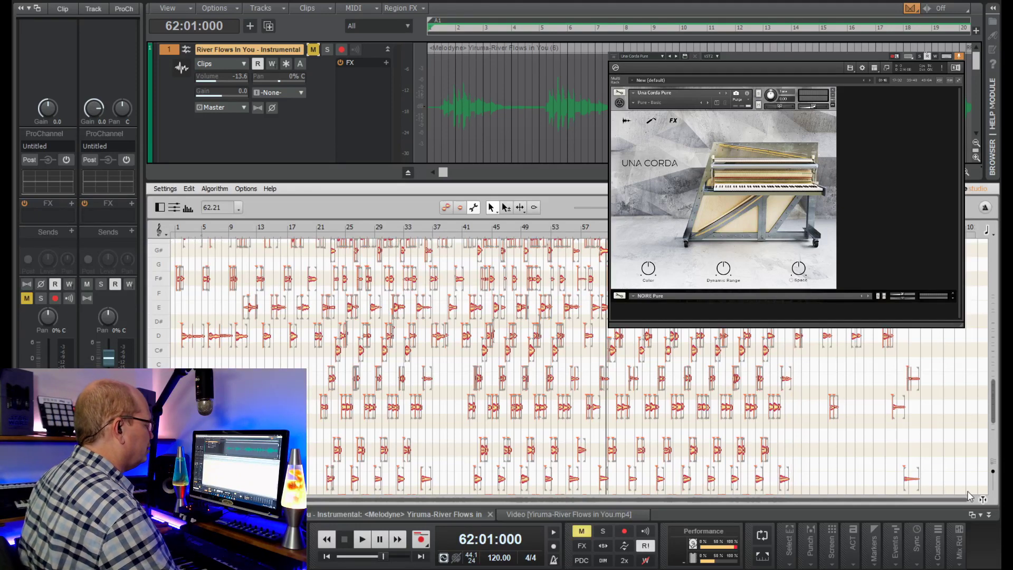
{"action": "left_click_drag", "start_coordinate": [925, 502], "coordinate": [347, 440]}
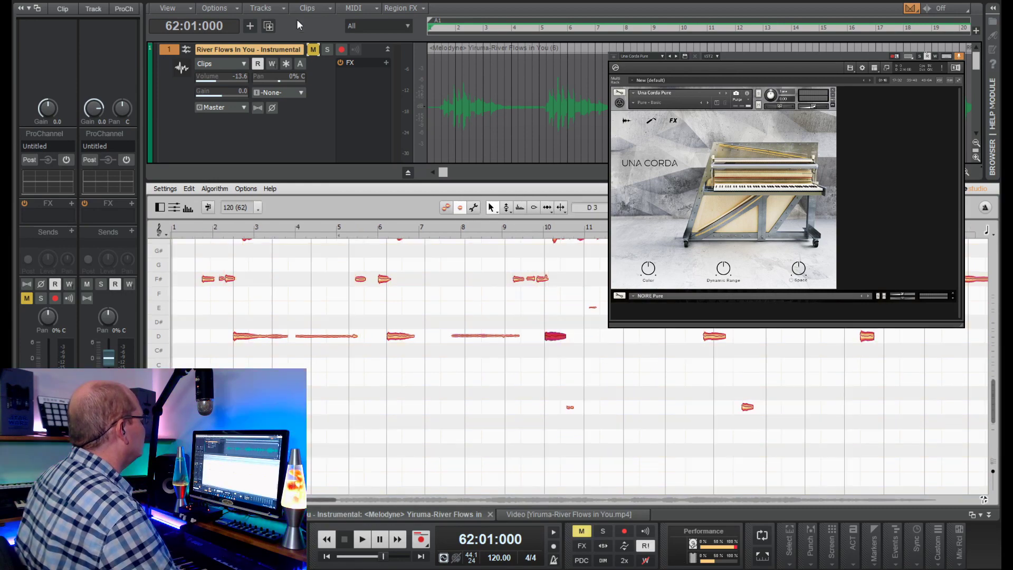
Unmute the instrumental track and audition individual detected notes, including A4 and C#5, in the Melodyne editor.
{"action": "left_click", "coordinate": [313, 49]}
{"action": "left_click", "coordinate": [380, 338]}
{"action": "left_click", "coordinate": [537, 324]}
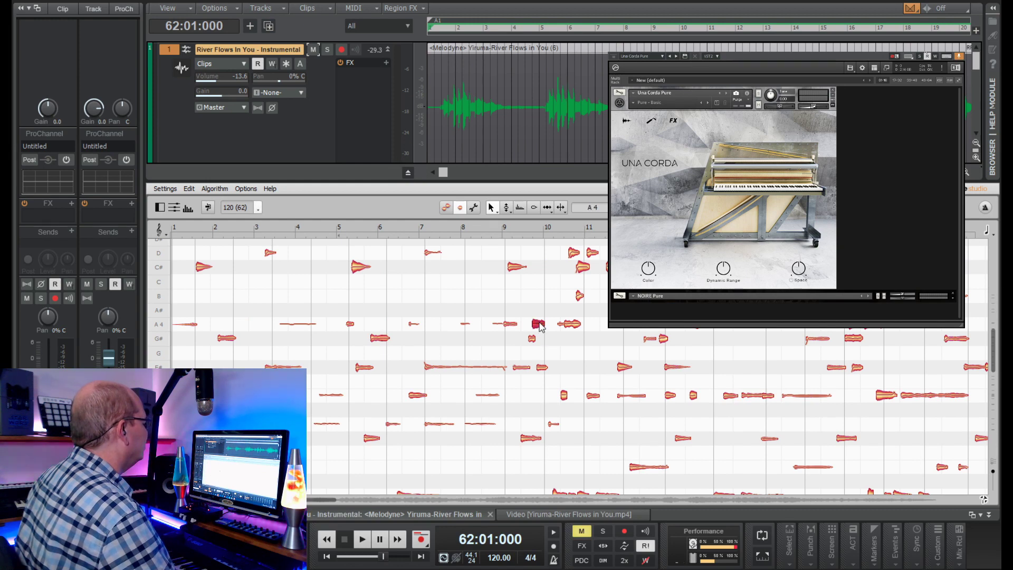
{"action": "left_click", "coordinate": [517, 268]}
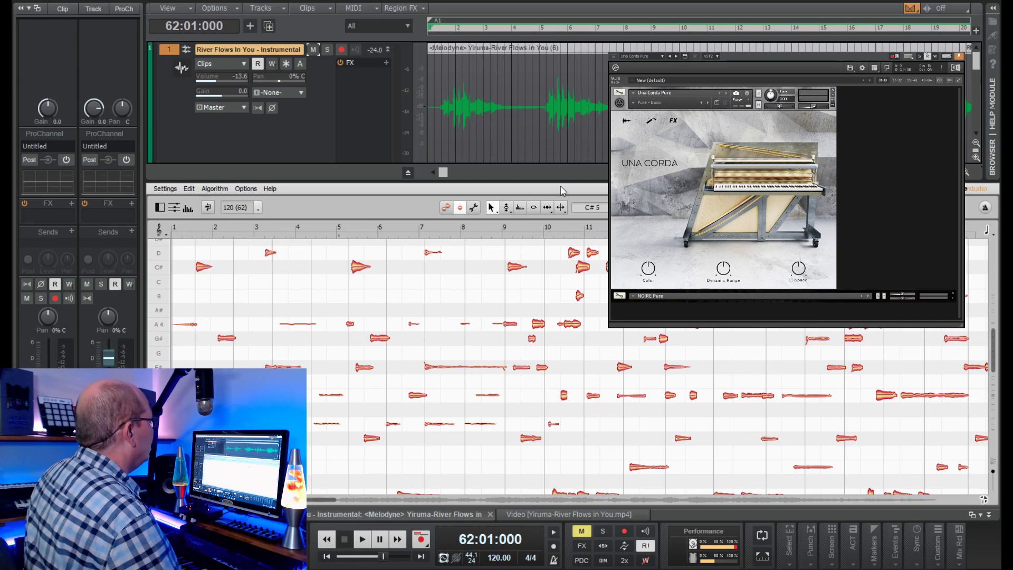
Solo the instrumental track and start playback from measure 62.
{"action": "mouse_move", "coordinate": [316, 499]}
{"action": "left_mouse_down"}
{"action": "mouse_move", "coordinate": [483, 502]}
{"action": "mouse_move", "coordinate": [305, 499]}
{"action": "left_mouse_up"}
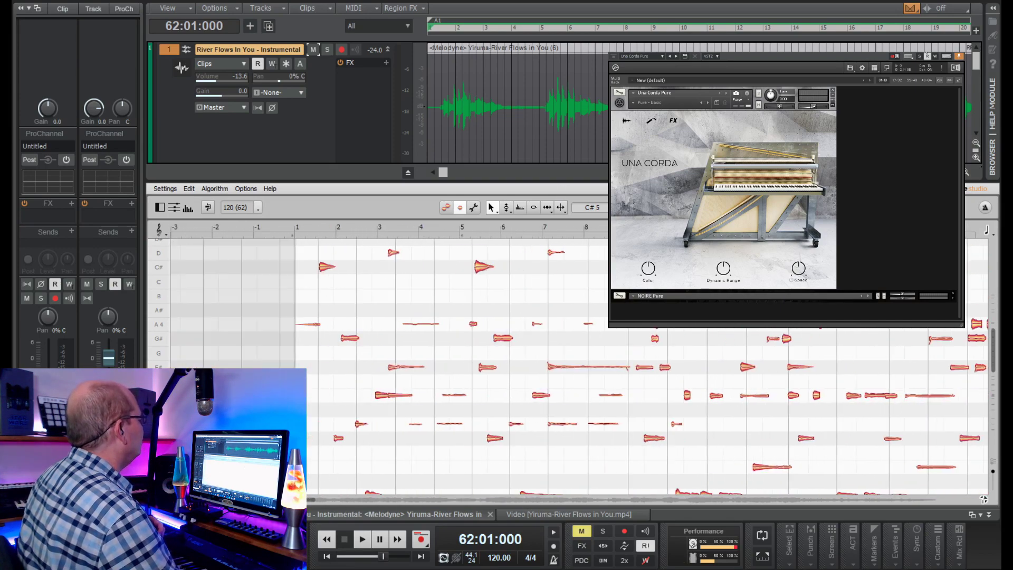
{"action": "left_click", "coordinate": [328, 49]}
{"action": "left_click", "coordinate": [363, 539]}
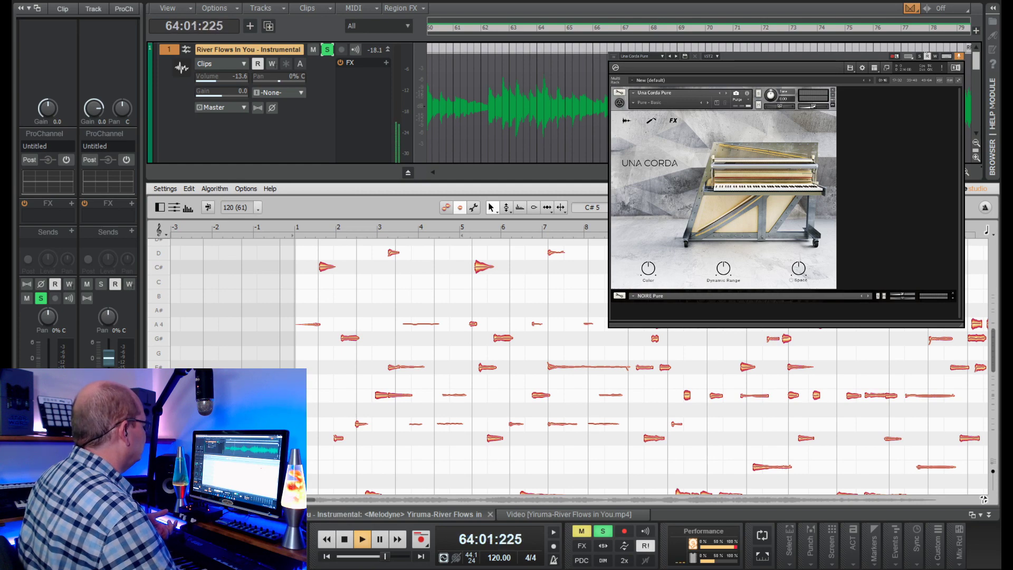
Examine the detected notes from measure 59 onward across the pitch range during playback, and stop it.
{"action": "scroll", "coordinate": [365, 486], "scroll_direction": "right", "scroll_amount": 10}
{"action": "scroll", "coordinate": [378, 491], "scroll_direction": "right", "scroll_amount": 20}
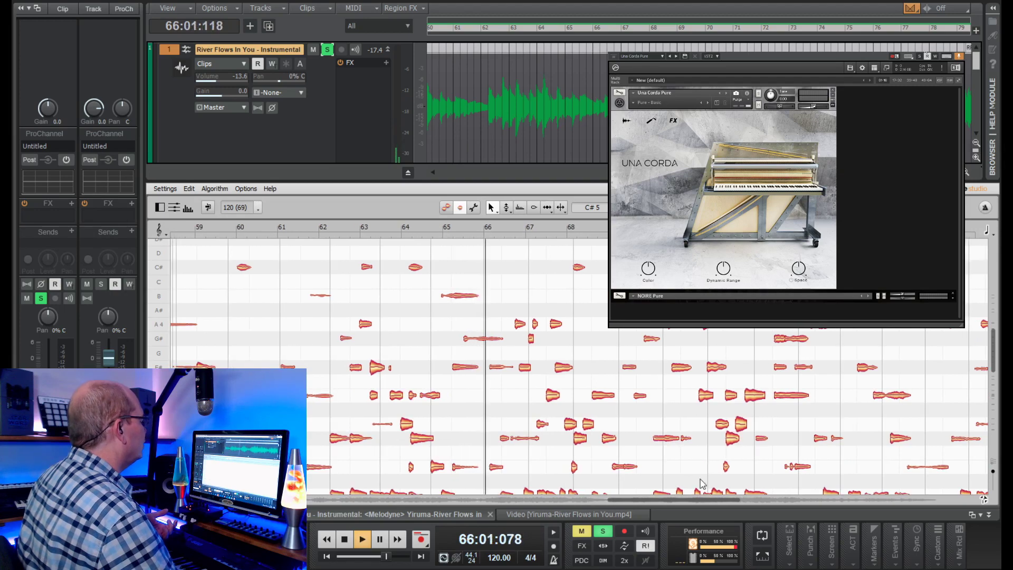
{"action": "scroll", "coordinate": [994, 347], "scroll_direction": "down", "scroll_amount": 5}
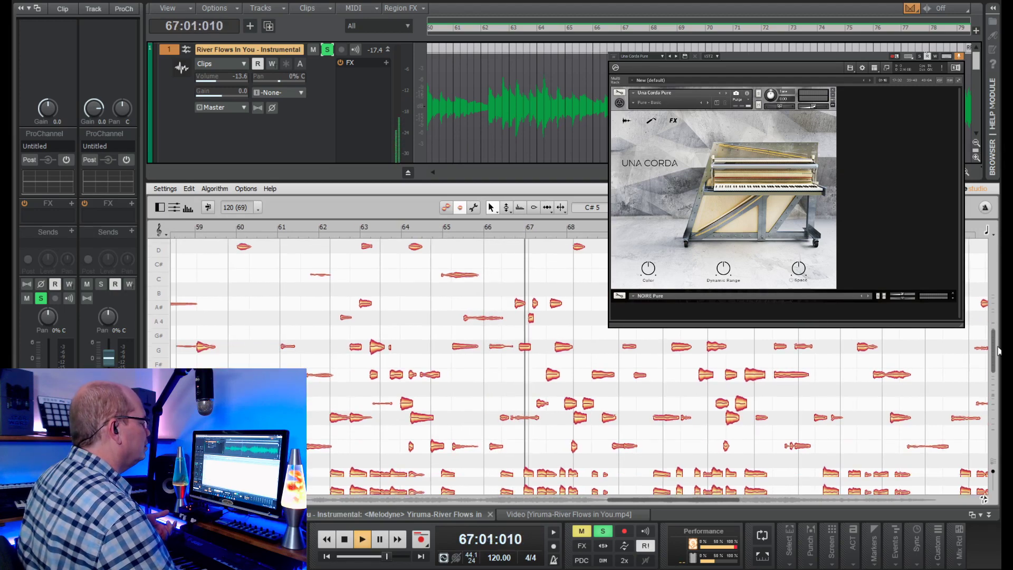
{"action": "scroll", "coordinate": [994, 369], "scroll_direction": "down", "scroll_amount": 4}
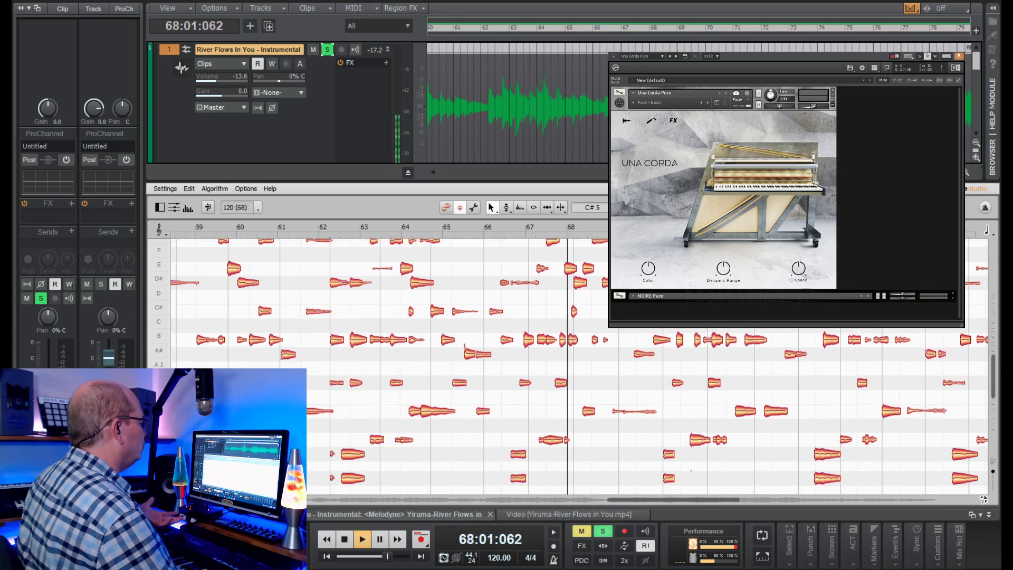
{"action": "scroll", "coordinate": [994, 369], "scroll_direction": "down", "scroll_amount": 3}
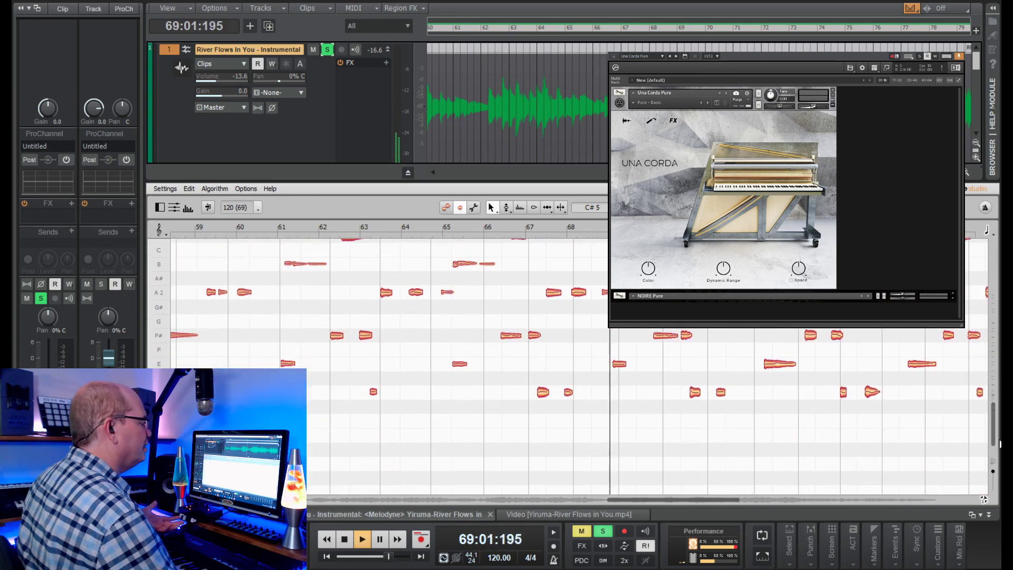
{"action": "scroll", "coordinate": [994, 370], "scroll_direction": "up", "scroll_amount": 3}
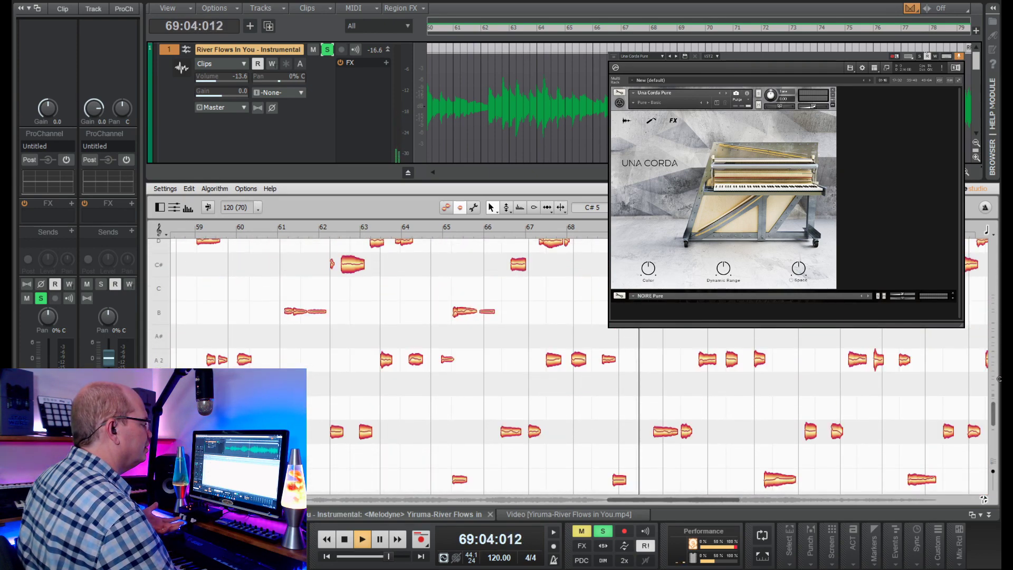
{"action": "scroll", "coordinate": [995, 393], "scroll_direction": "up", "scroll_amount": 2}
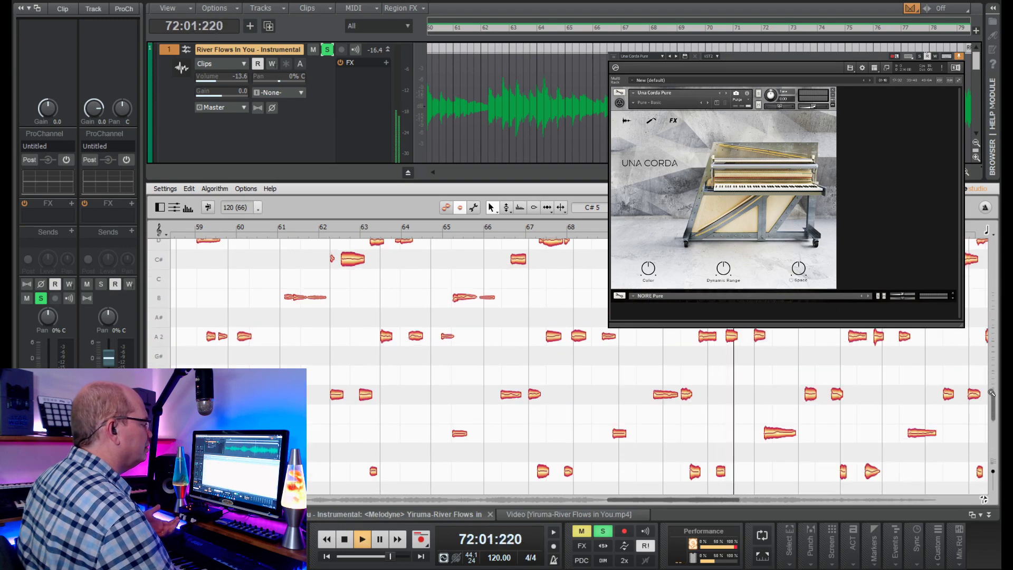
{"action": "scroll", "coordinate": [995, 393], "scroll_direction": "down", "scroll_amount": 5}
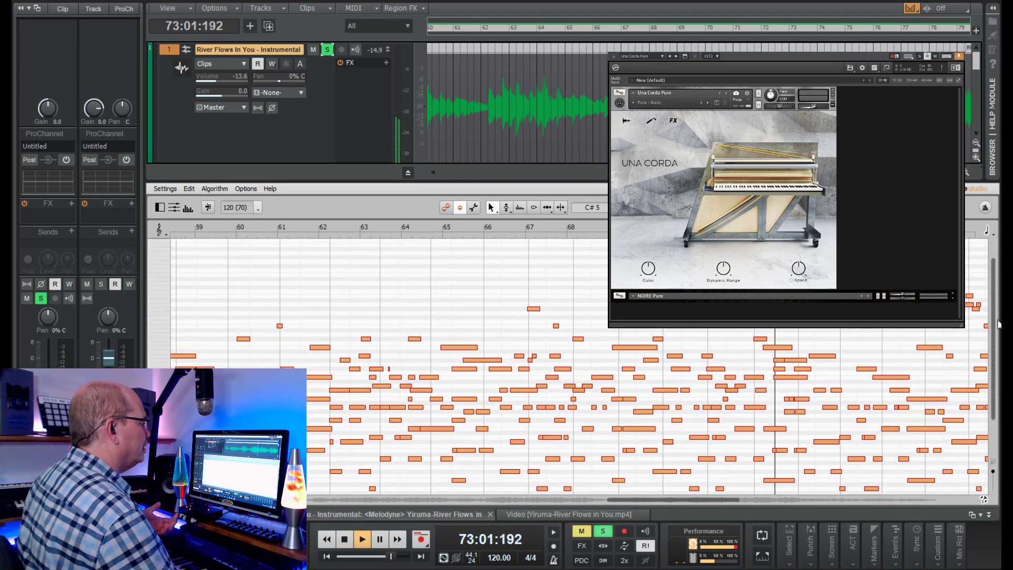
{"action": "scroll", "coordinate": [938, 375], "scroll_direction": "down", "scroll_amount": 2}
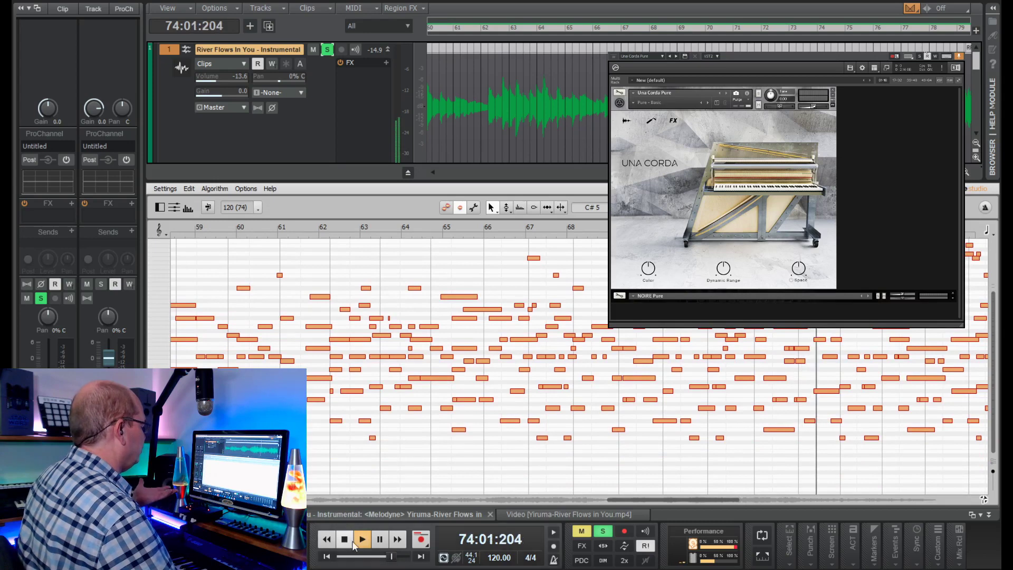
{"action": "key", "text": "space"}
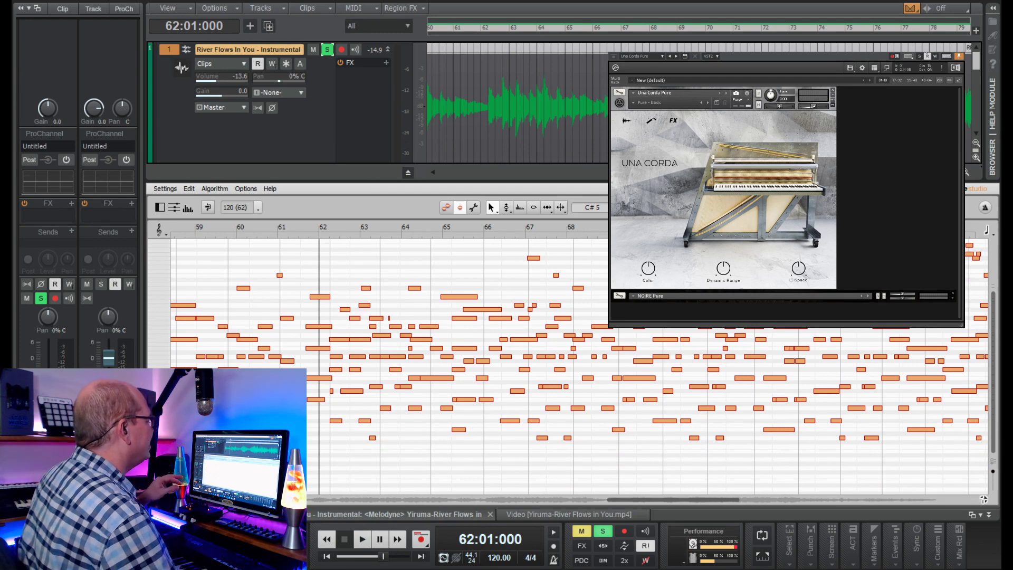
Insert a new MIDI track between the instrumental and UNA CORDA tracks, and enlarge it.
{"action": "key", "text": "d"}
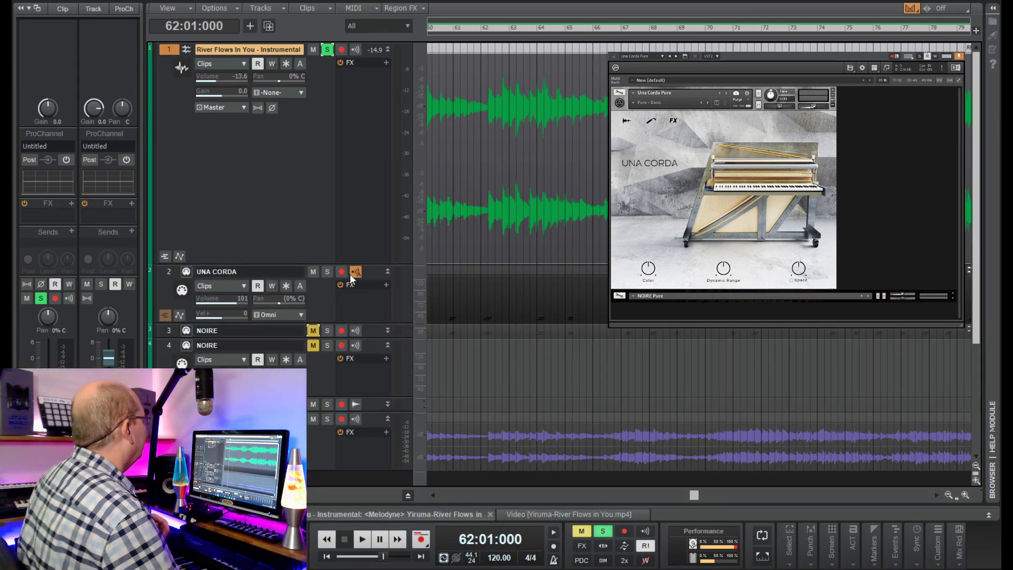
{"action": "left_click", "coordinate": [169, 273]}
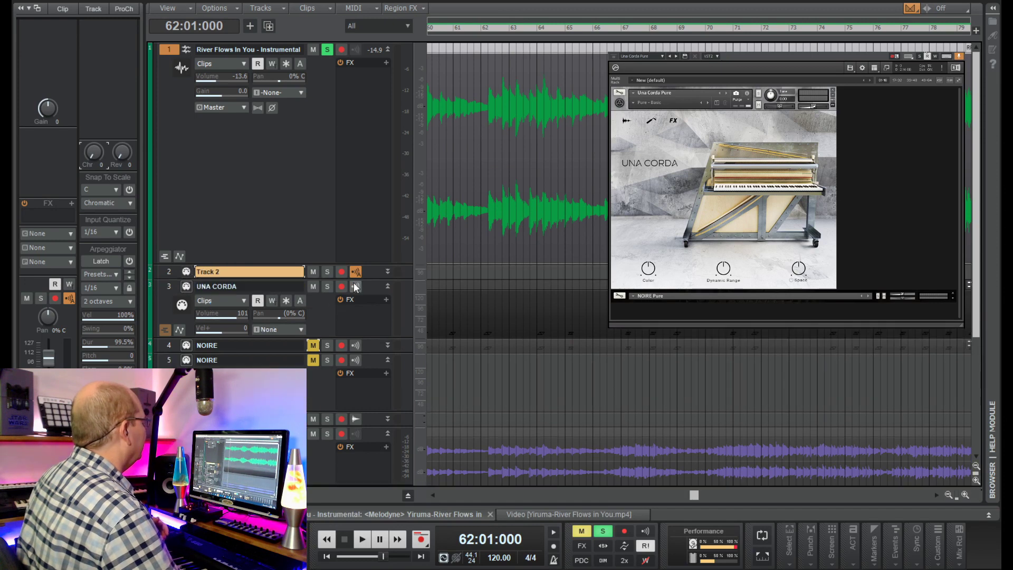
{"action": "left_click_drag", "start_coordinate": [375, 278], "coordinate": [376, 424]}
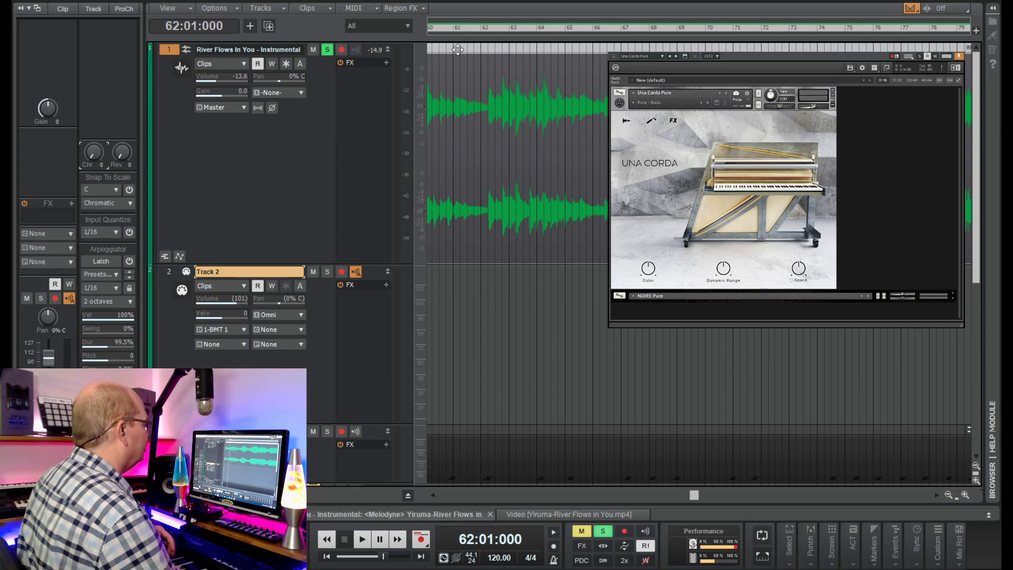
{"action": "left_click_drag", "start_coordinate": [694, 496], "coordinate": [335, 502]}
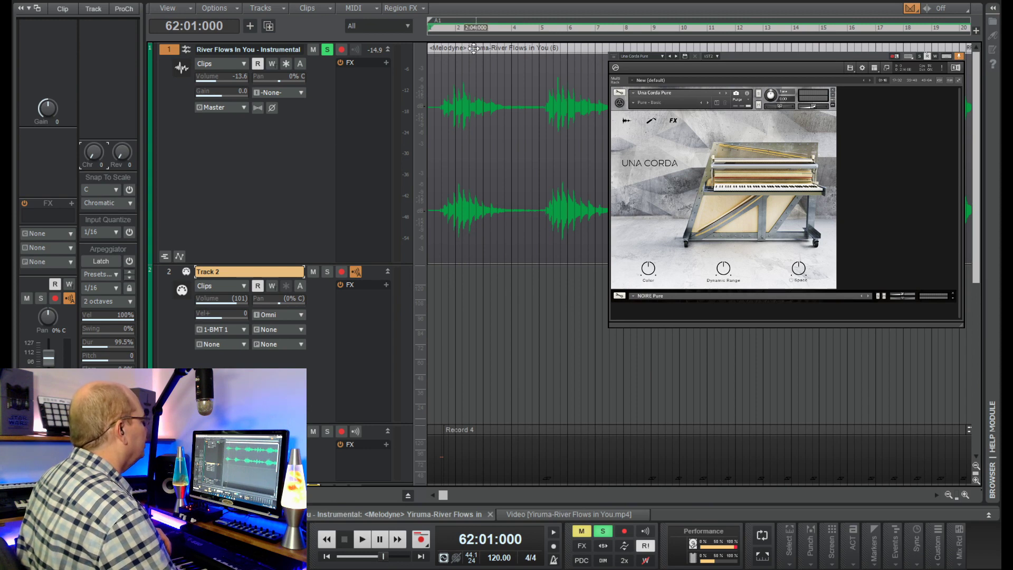
Copy the Melodyne clip from the instrumental track onto Track 2 as MIDI notes, and mute the instrumental track.
{"action": "left_click_drag", "start_coordinate": [454, 129], "coordinate": [453, 311]}
{"action": "left_click_drag", "start_coordinate": [369, 264], "coordinate": [344, 66]}
{"action": "left_click", "coordinate": [313, 51]}
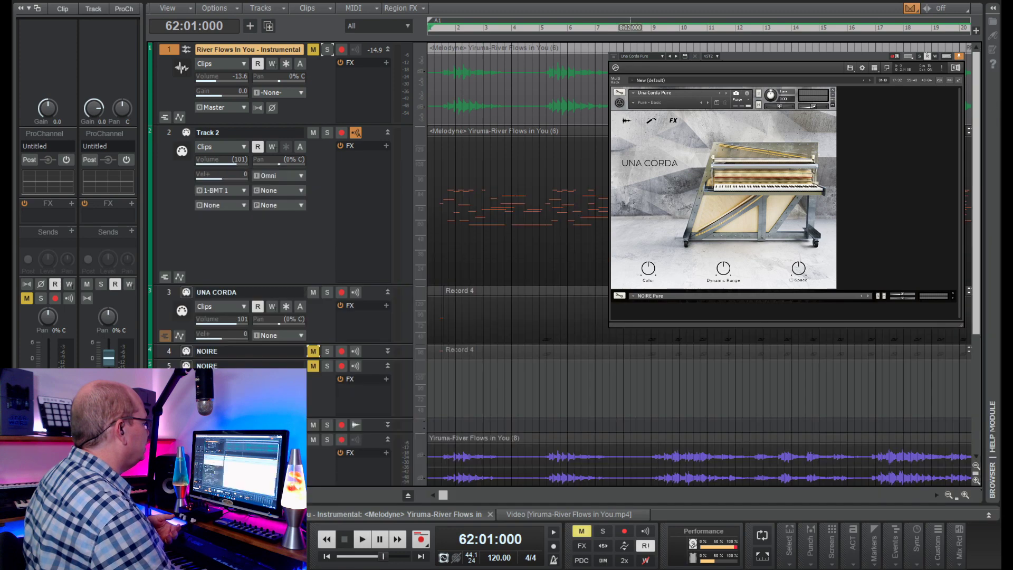
Mute Track 2 and collapse it to its minimum height.
{"action": "key", "text": "d"}
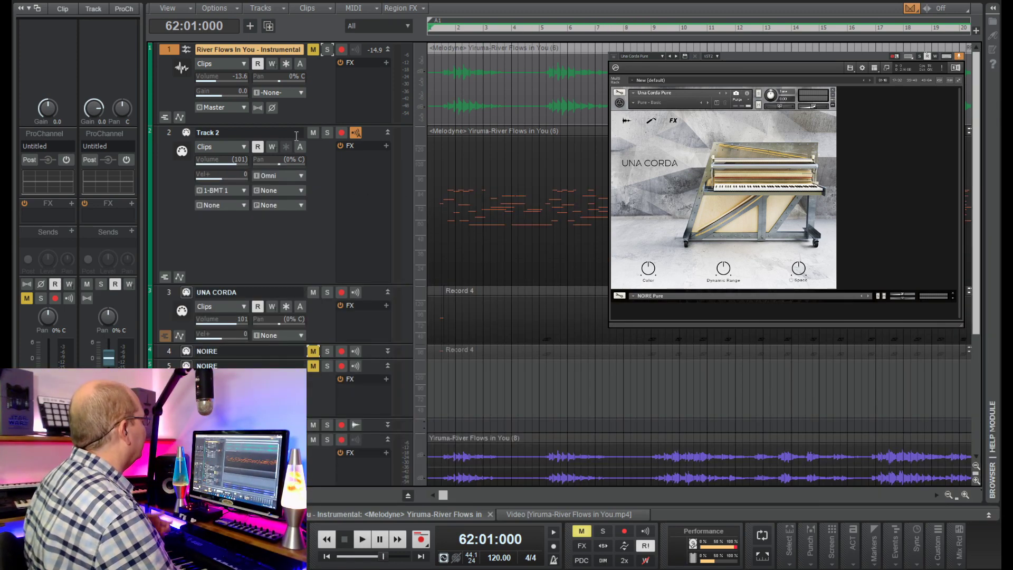
{"action": "left_click", "coordinate": [314, 134]}
{"action": "left_click", "coordinate": [387, 132]}
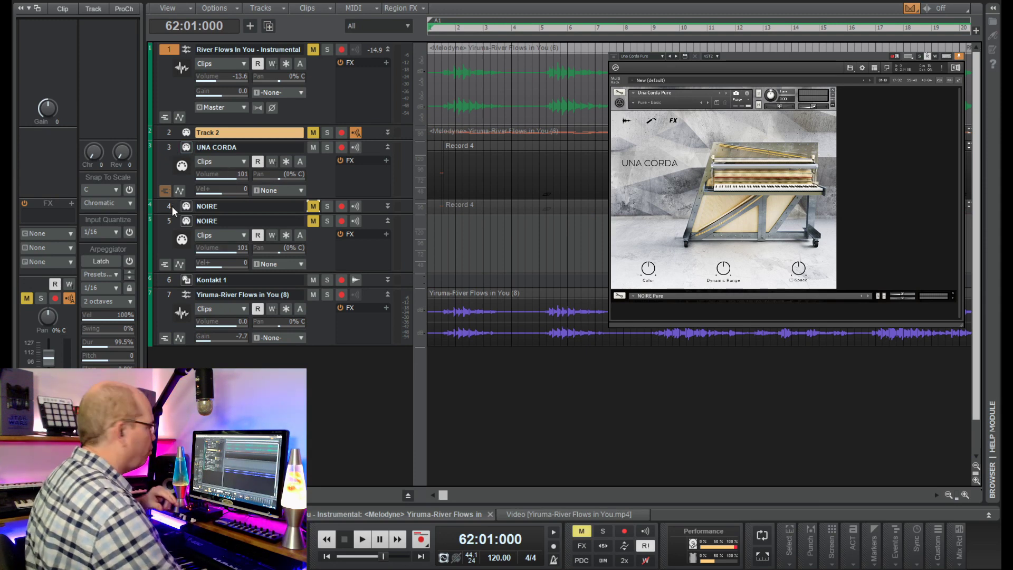
Show the Yiruma-River Flows in You.mp4 video and adjust the height of its pane below the tracks.
{"action": "left_click", "coordinate": [553, 511]}
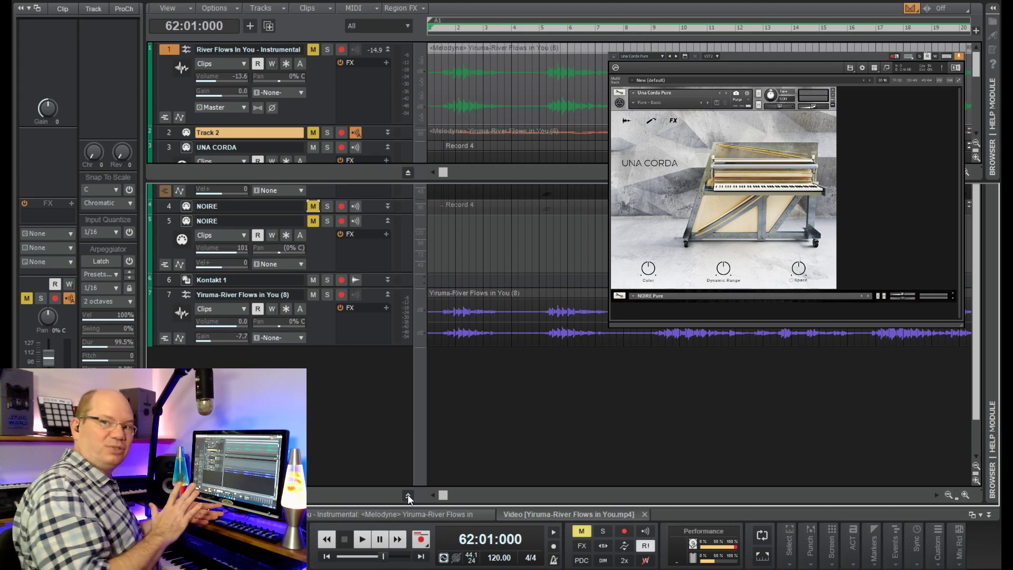
{"action": "left_click_drag", "start_coordinate": [409, 498], "coordinate": [431, 177]}
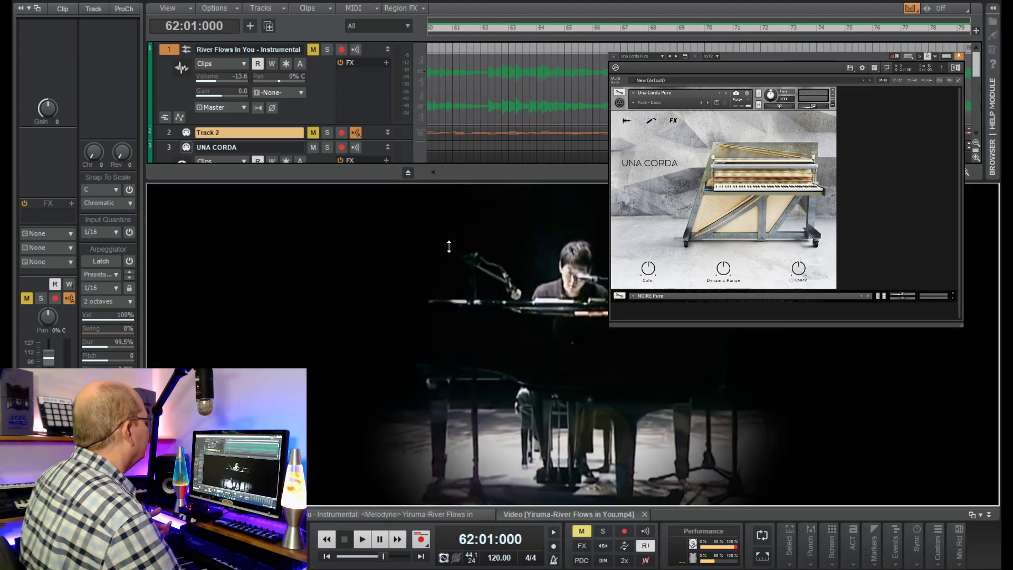
{"action": "left_click_drag", "start_coordinate": [451, 213], "coordinate": [450, 363]}
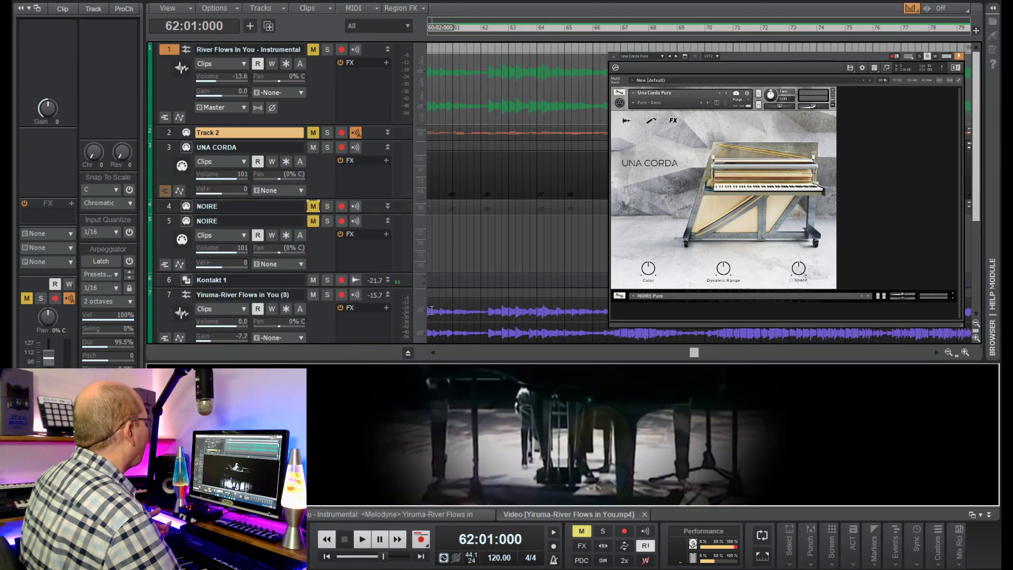
Solo the original Yiruma-River Flows in You (8) track and play it from measure 62 with an enlarged video pane, and stop.
{"action": "left_click", "coordinate": [327, 295]}
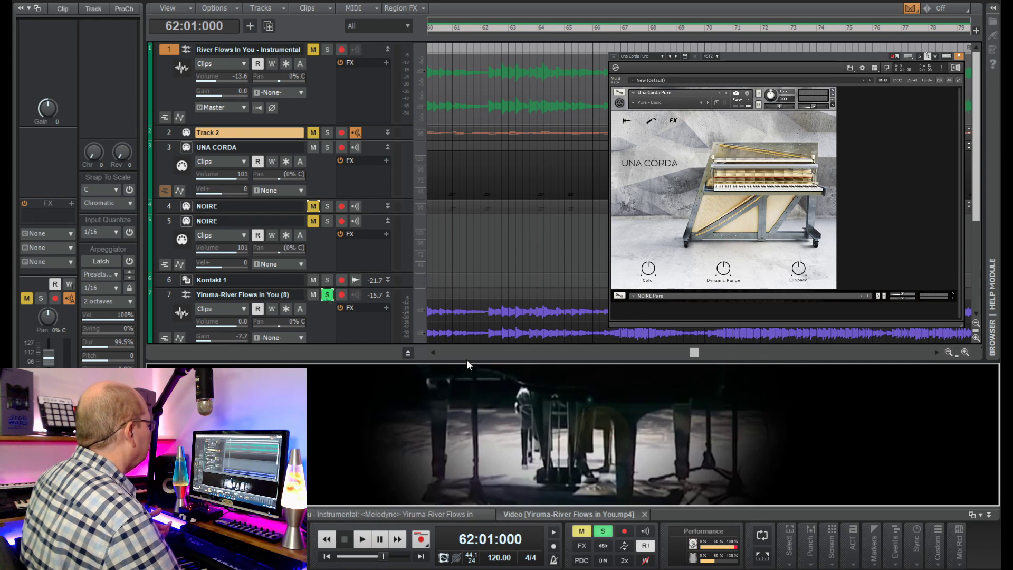
{"action": "left_click_drag", "start_coordinate": [466, 359], "coordinate": [450, 242]}
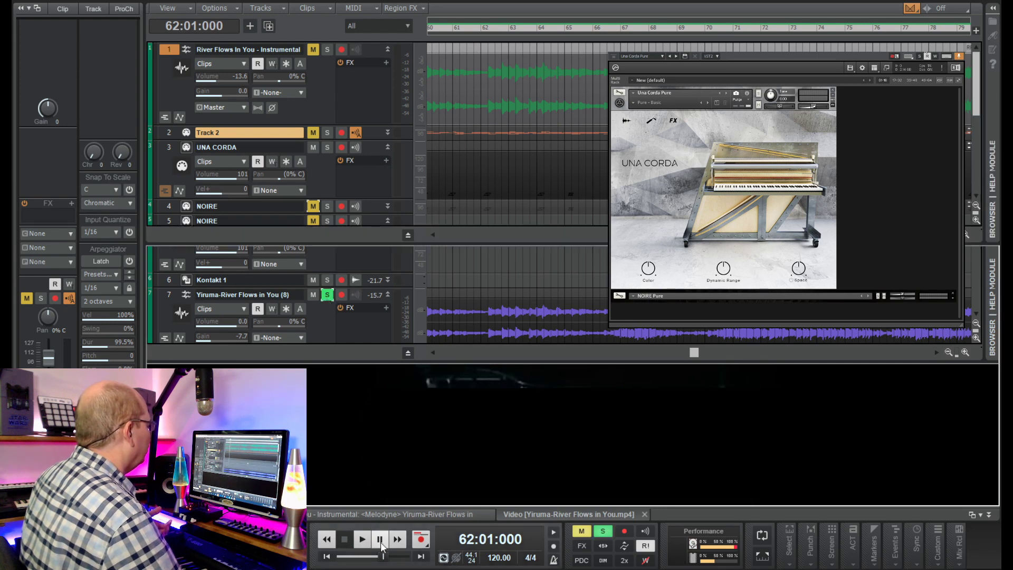
{"action": "left_click", "coordinate": [362, 540]}
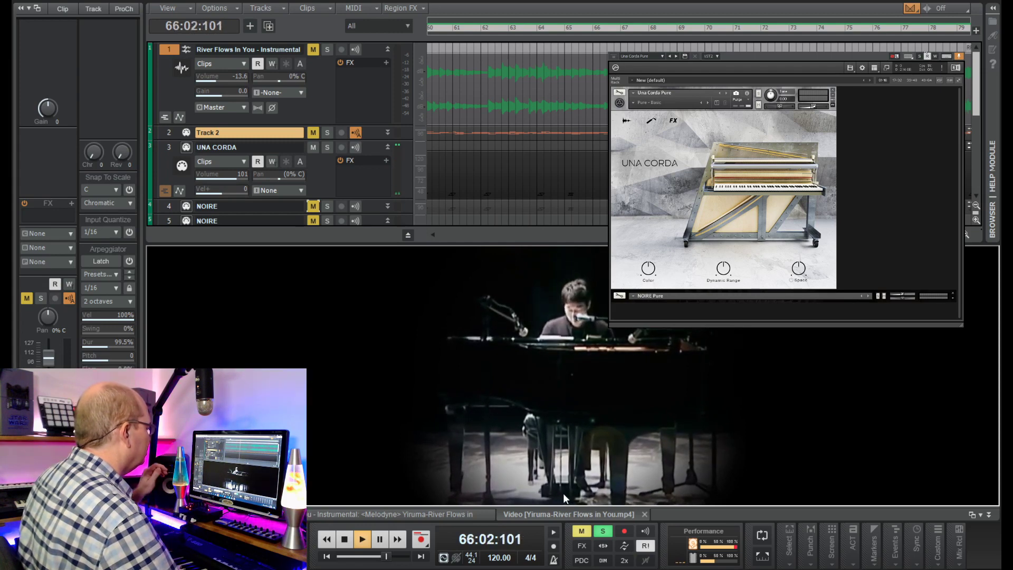
{"action": "left_click", "coordinate": [346, 539]}
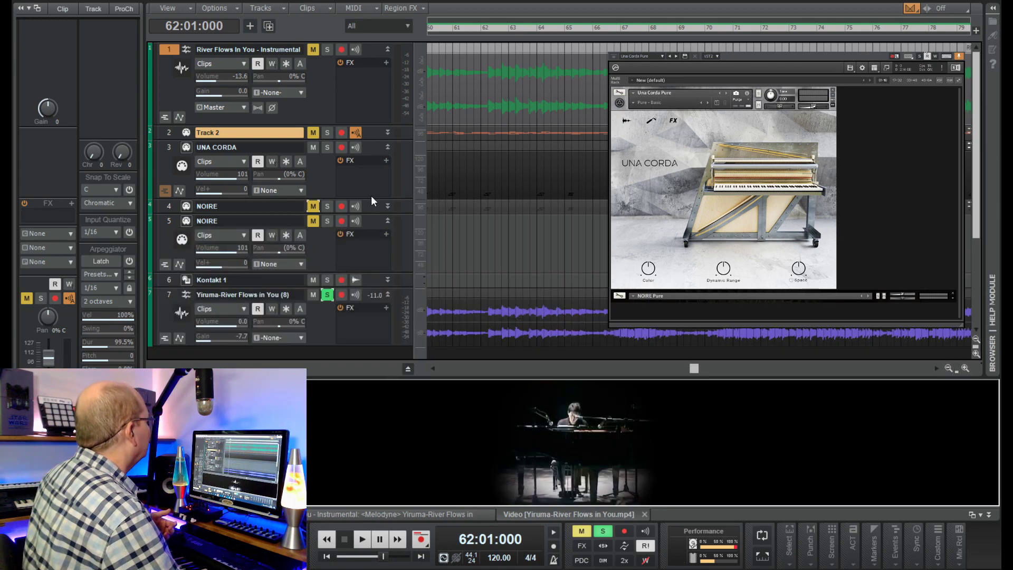
Enlarge the UNA CORDA track, examine the notes in its take lanes T1 and T2, and hide the lanes again.
{"action": "left_click_drag", "start_coordinate": [371, 198], "coordinate": [380, 289]}
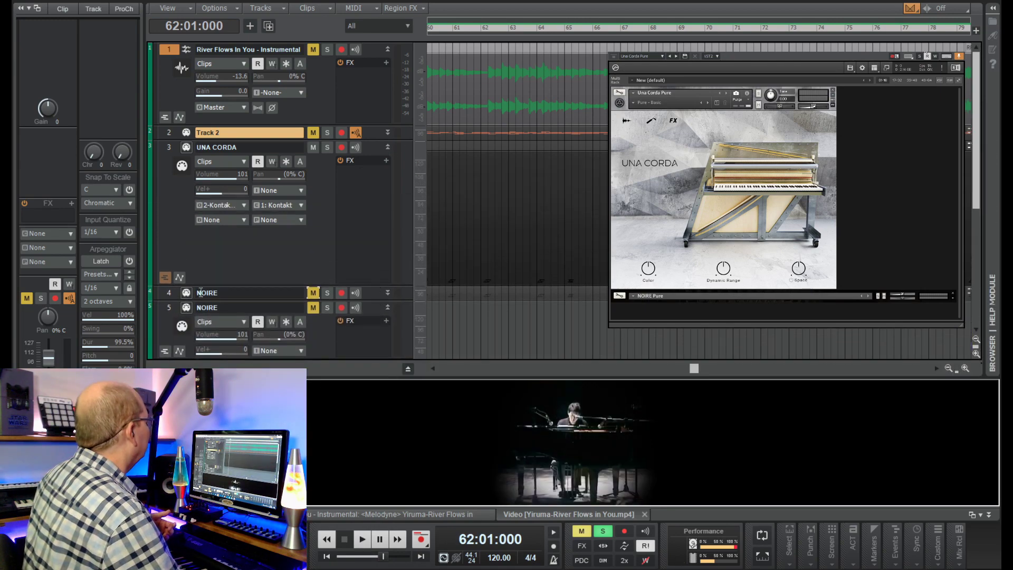
{"action": "left_click", "coordinate": [165, 276]}
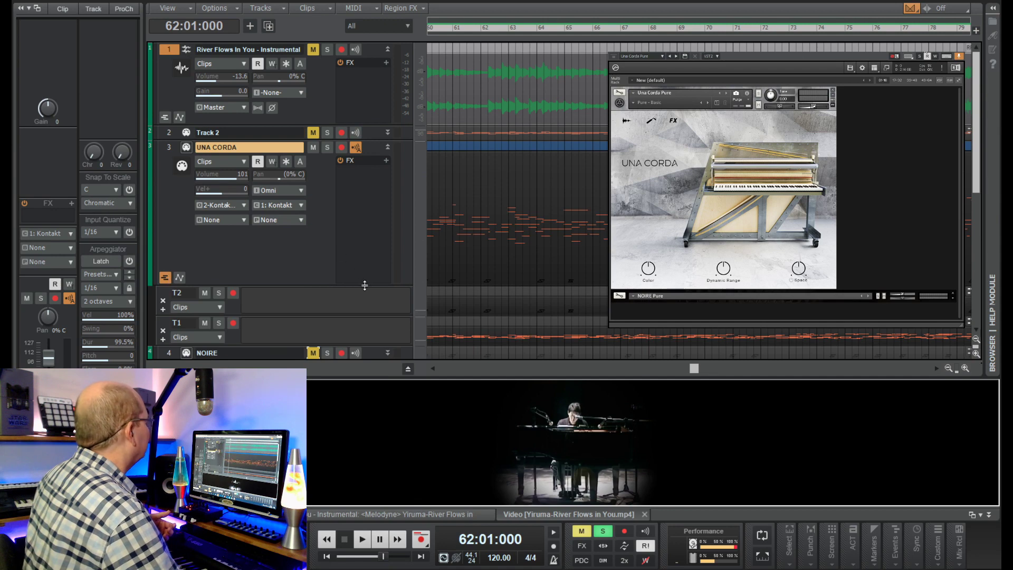
{"action": "left_click_drag", "start_coordinate": [364, 285], "coordinate": [369, 252]}
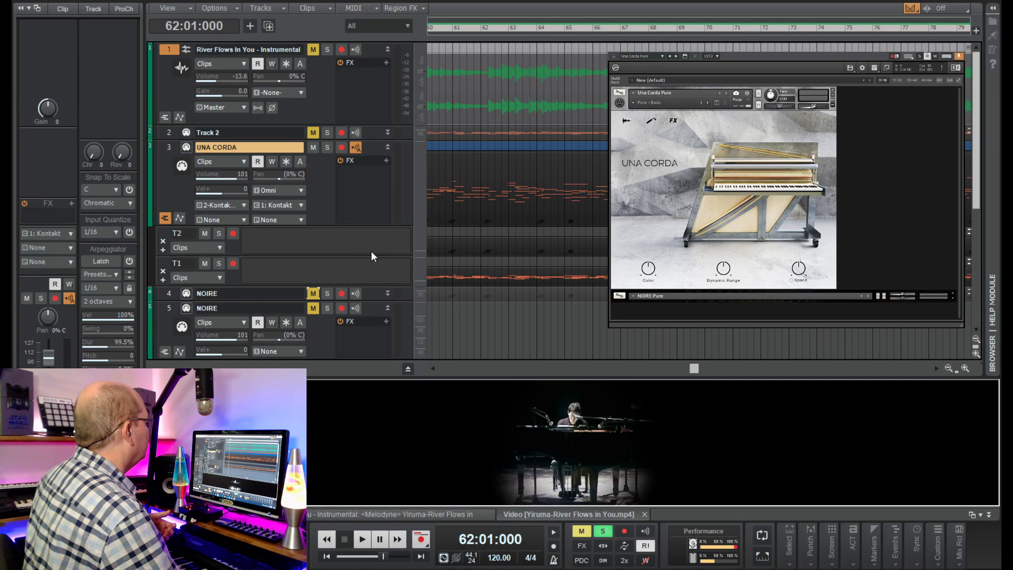
{"action": "left_click_drag", "start_coordinate": [373, 255], "coordinate": [373, 296]}
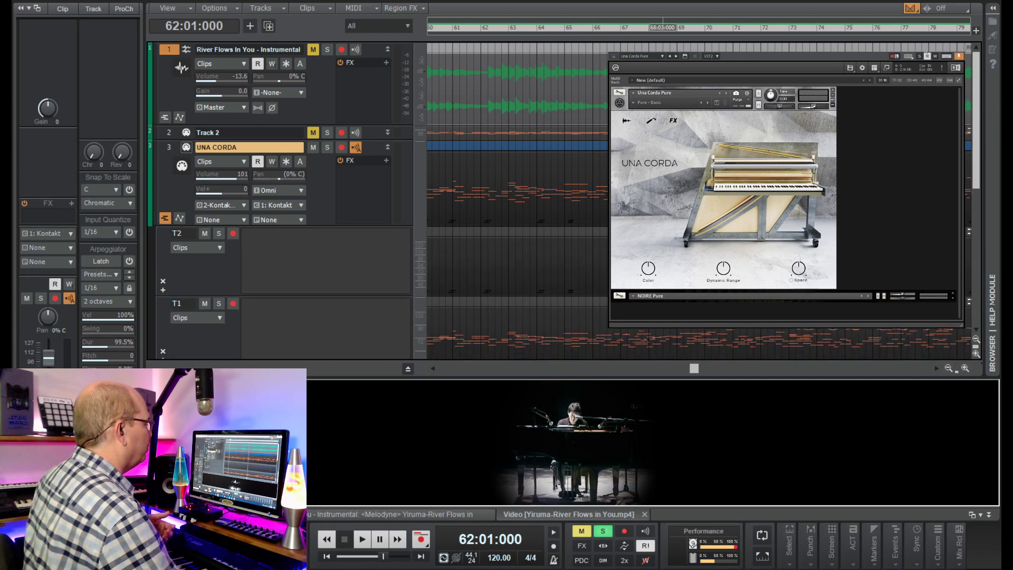
{"action": "left_click", "coordinate": [389, 147]}
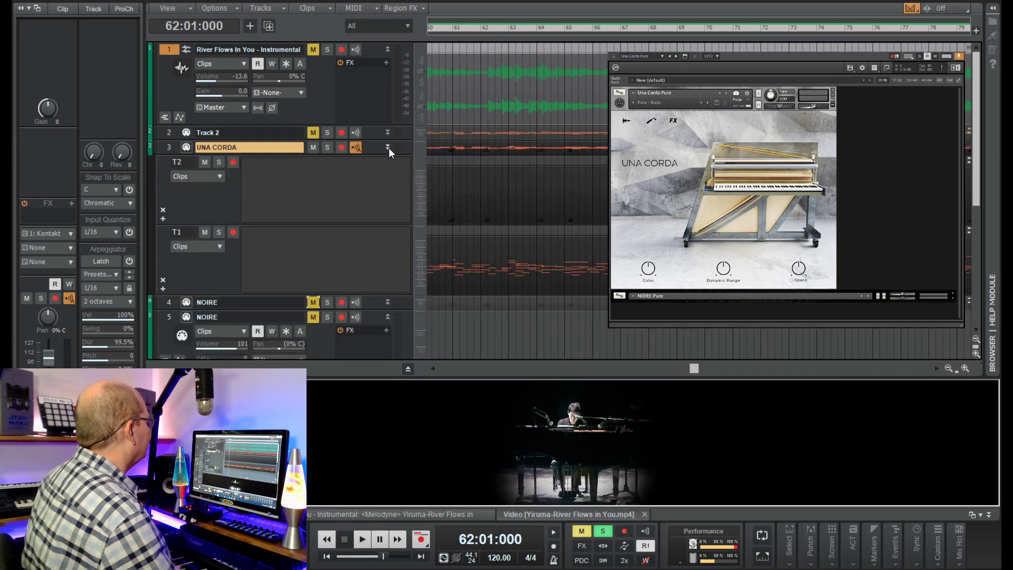
{"action": "left_click", "coordinate": [168, 217]}
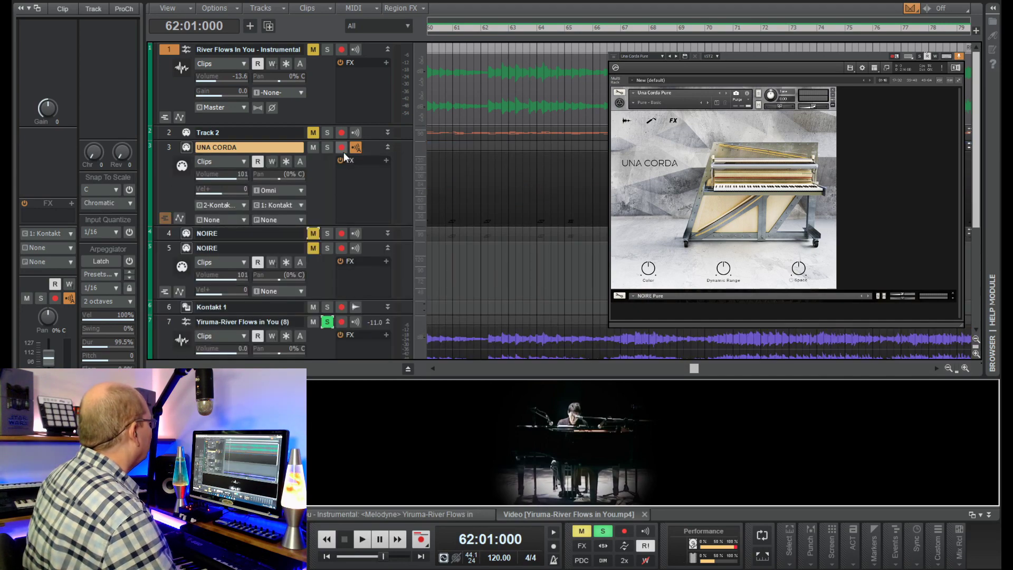
Unsolo and mute the Yiruma-River Flows in You (8) track, and solo the UNA CORDA track.
{"action": "left_click", "coordinate": [327, 322]}
{"action": "left_click", "coordinate": [314, 322]}
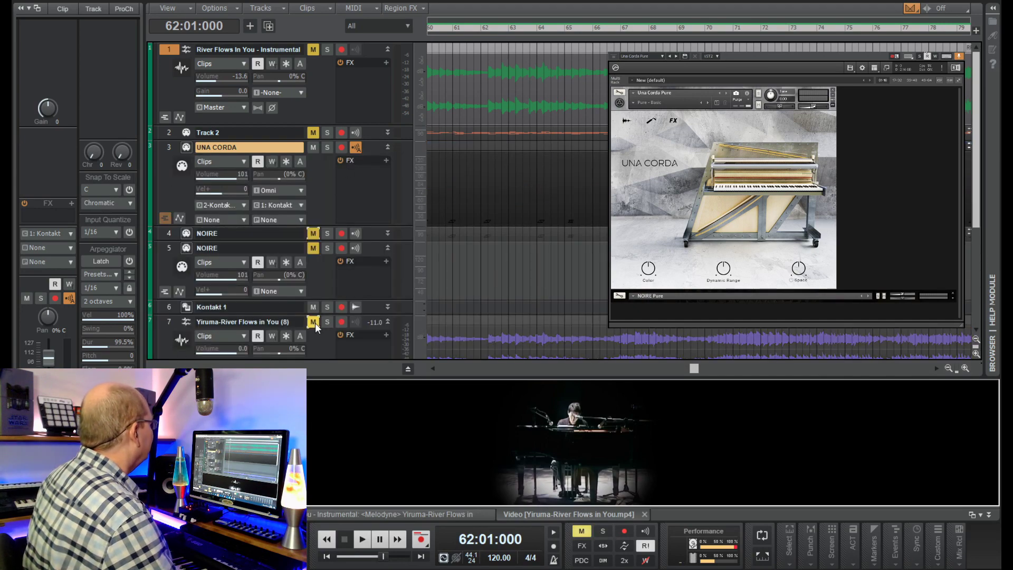
{"action": "left_click", "coordinate": [327, 147]}
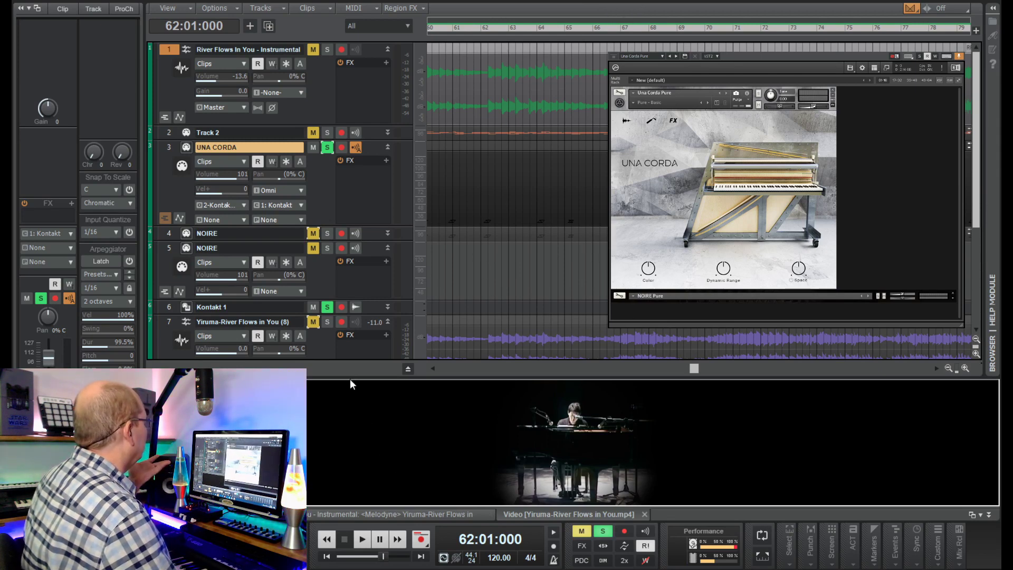
Play the UNA CORDA part from the beginning, pause it, and set the track's velocity offset to 36.
{"action": "left_click", "coordinate": [327, 557]}
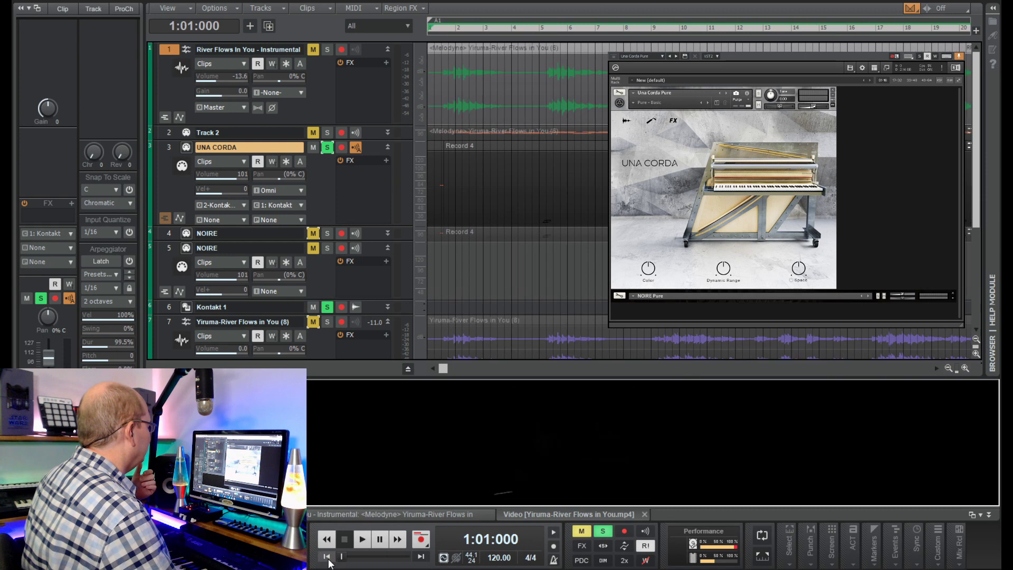
{"action": "left_click", "coordinate": [358, 541]}
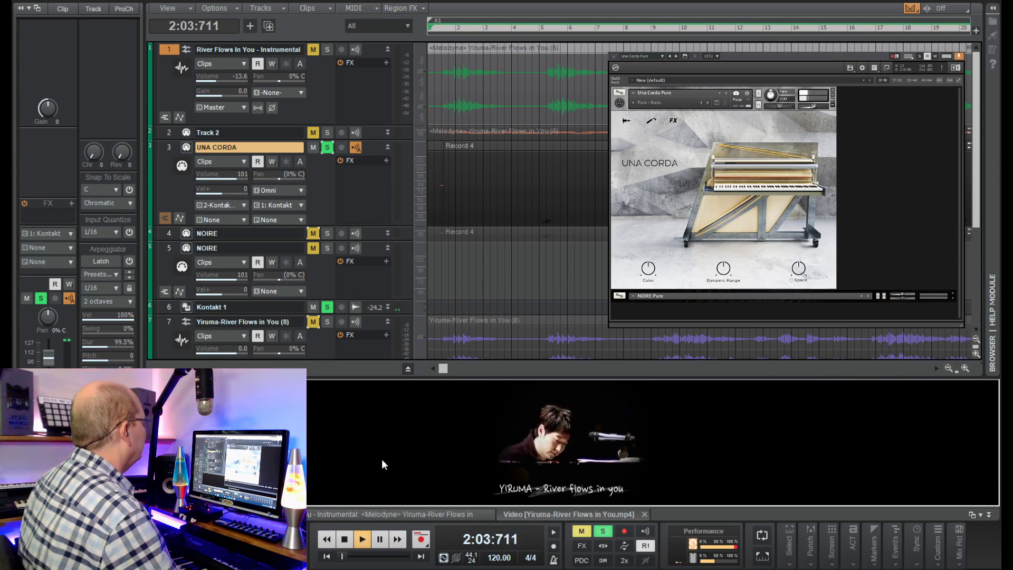
{"action": "left_click", "coordinate": [362, 544]}
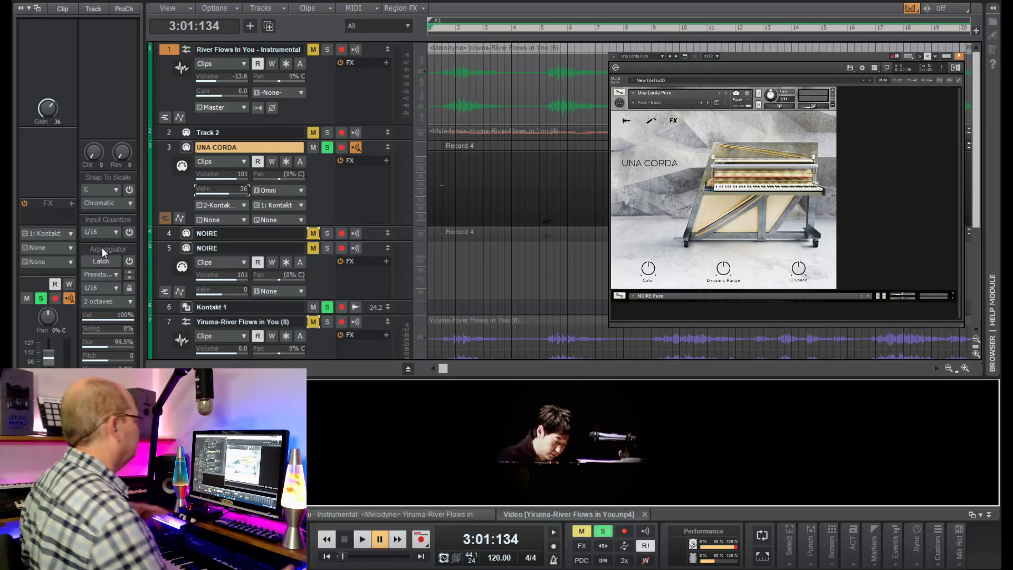
Replay the UNA CORDA part from the beginning with Kontakt's on-screen keyboard displayed, and stop playback.
{"action": "left_click", "coordinate": [327, 556]}
{"action": "left_click", "coordinate": [363, 538]}
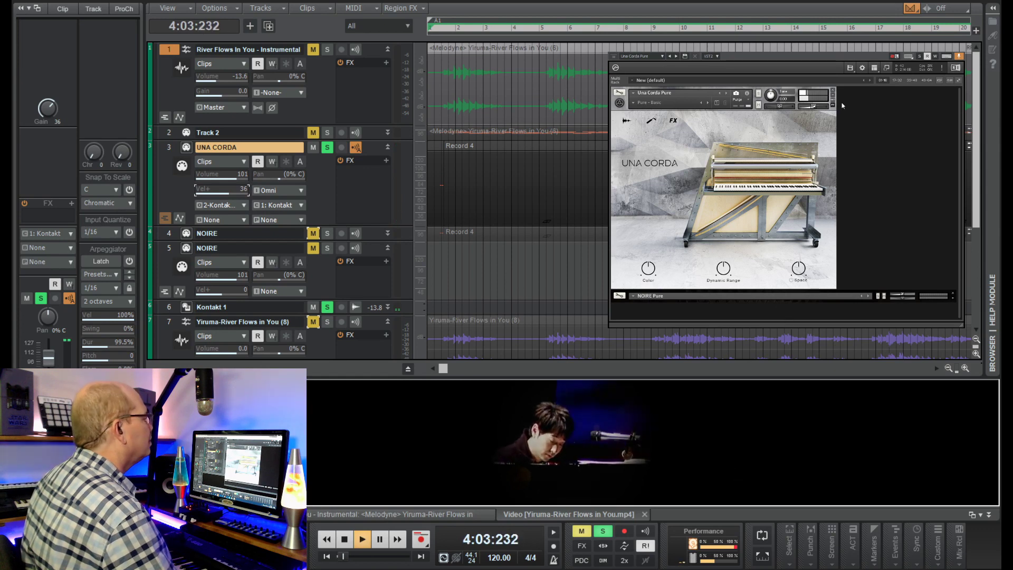
{"action": "left_click", "coordinate": [874, 71]}
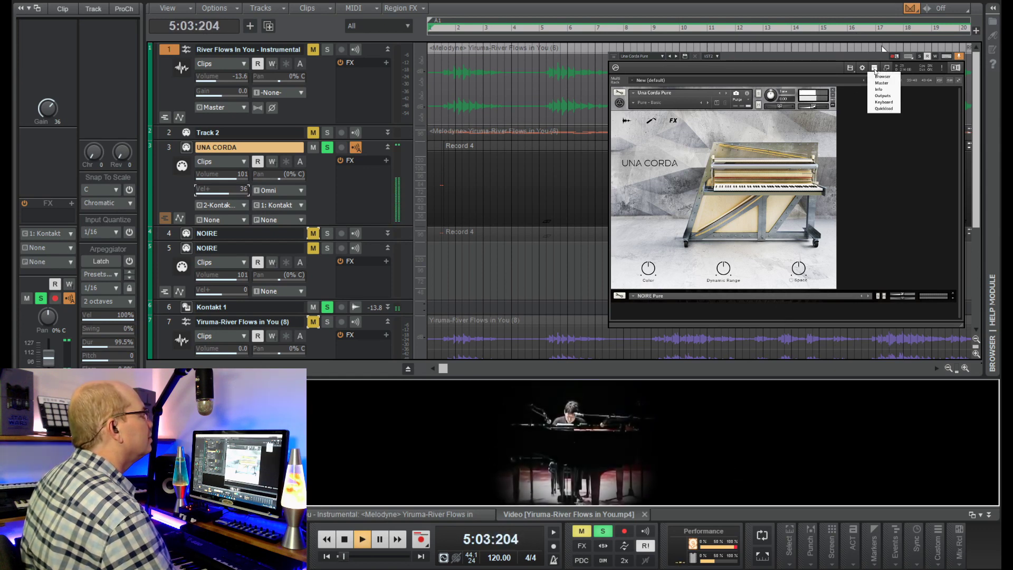
{"action": "left_click", "coordinate": [885, 103]}
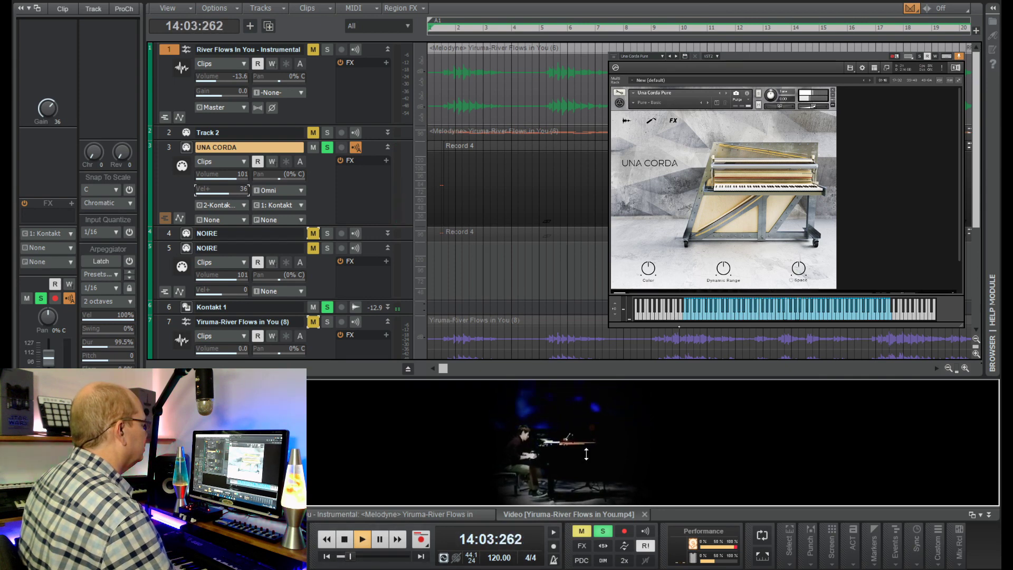
{"action": "left_click_drag", "start_coordinate": [595, 328], "coordinate": [595, 463]}
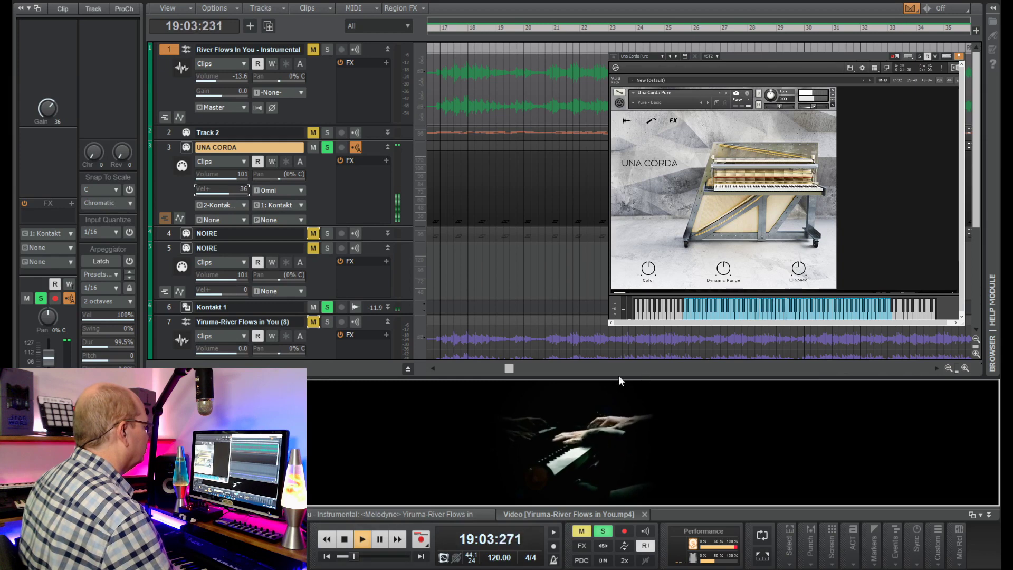
{"action": "left_click", "coordinate": [350, 540]}
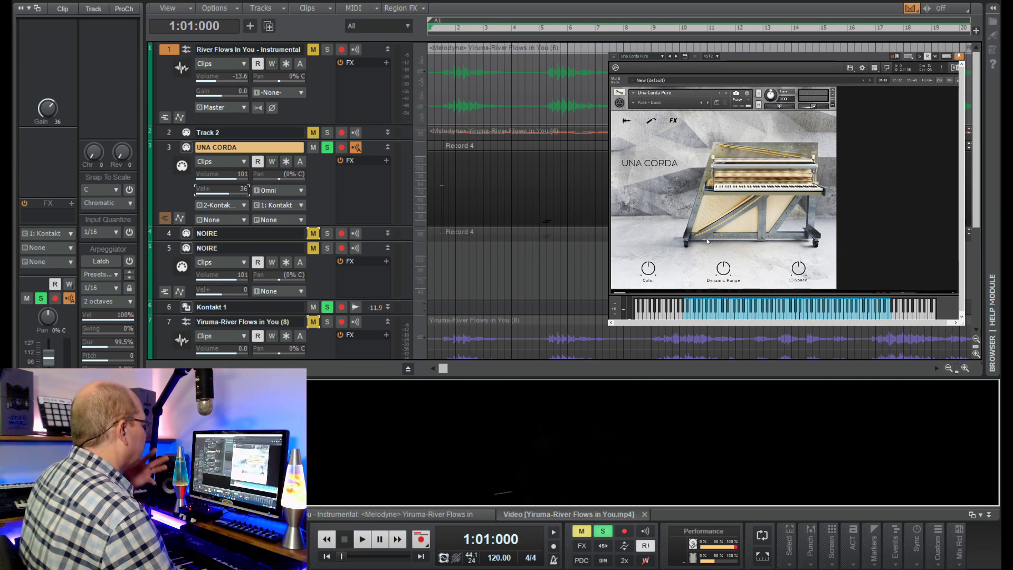
Play the UNA CORDA part from measure 54 and stop it.
{"action": "left_click_drag", "start_coordinate": [340, 560], "coordinate": [378, 558]}
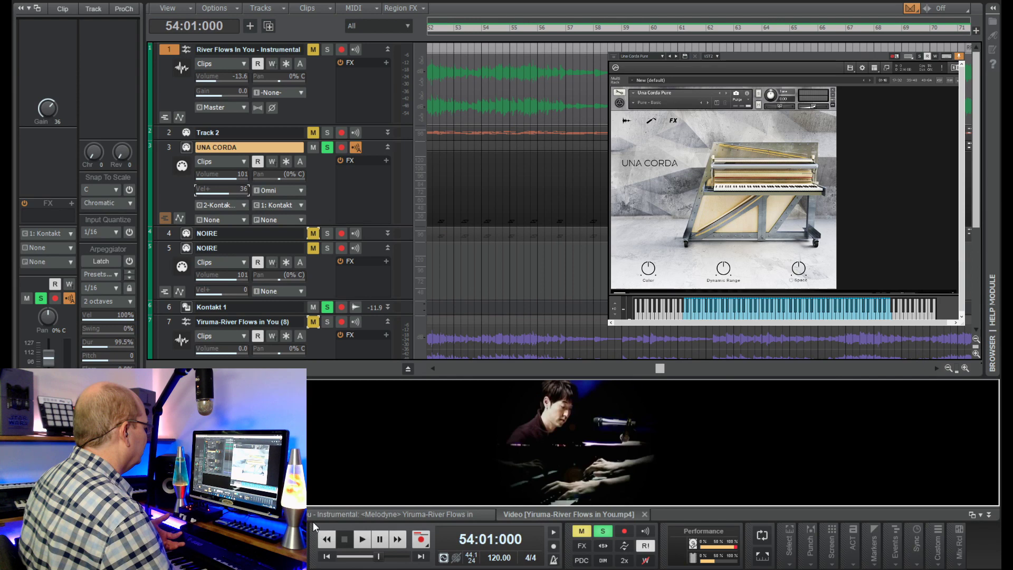
{"action": "left_click", "coordinate": [369, 538]}
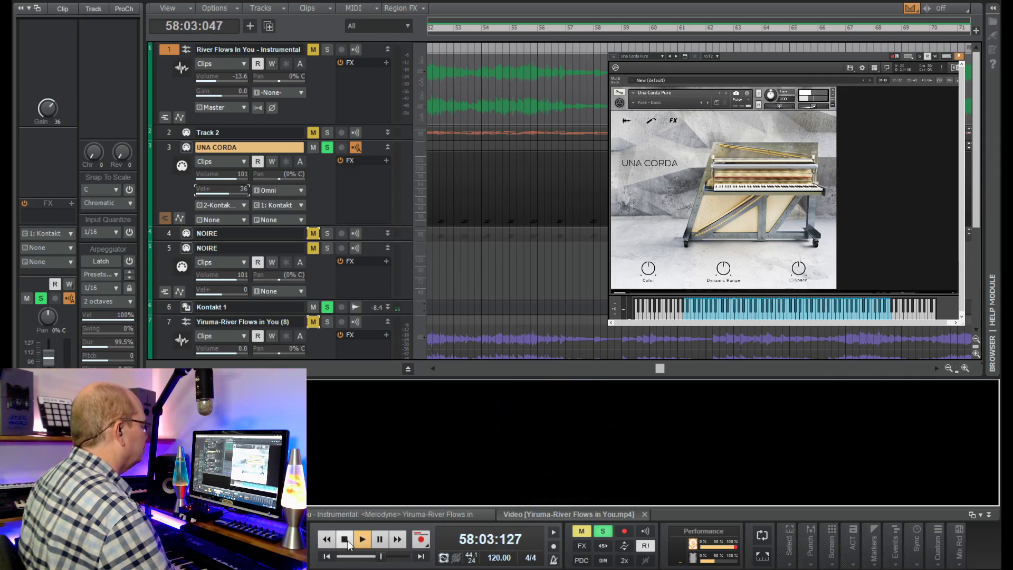
{"action": "left_click", "coordinate": [347, 542]}
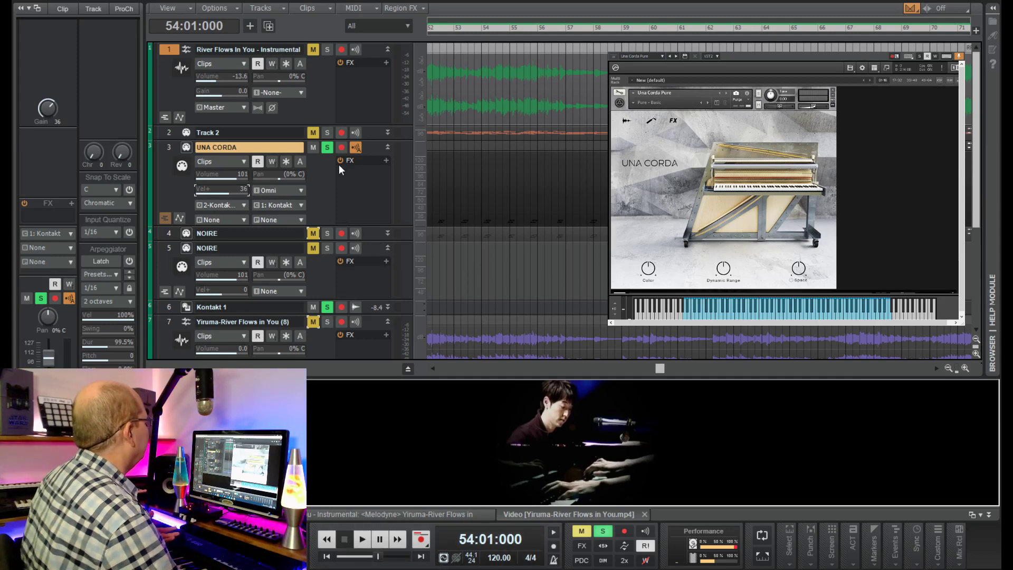
Unsolo and mute the UNA CORDA track, and unmute and solo the NOIRE track 4.
{"action": "left_click", "coordinate": [327, 148]}
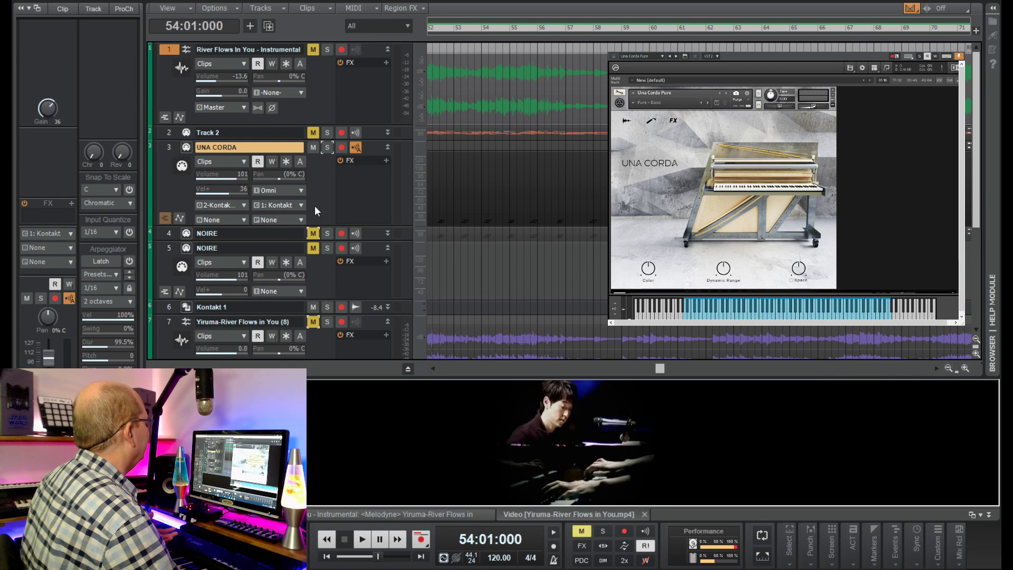
{"action": "left_click", "coordinate": [313, 148]}
{"action": "left_click", "coordinate": [314, 233]}
{"action": "left_click", "coordinate": [327, 234]}
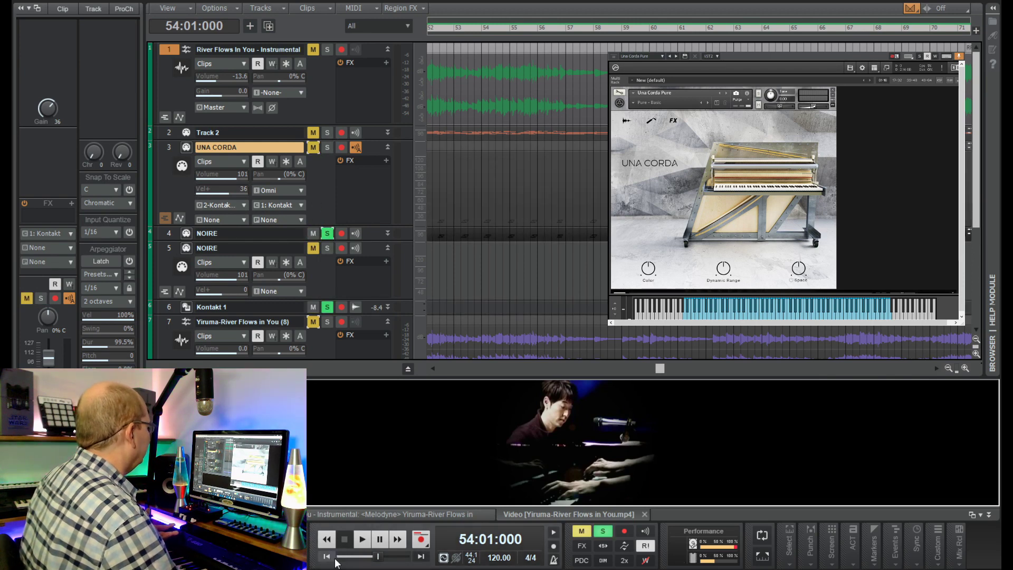
Play the NOIRE part from the beginning with the NOIRE Pure instrument displayed in Kontakt, and expand and select track 4.
{"action": "left_click", "coordinate": [334, 557]}
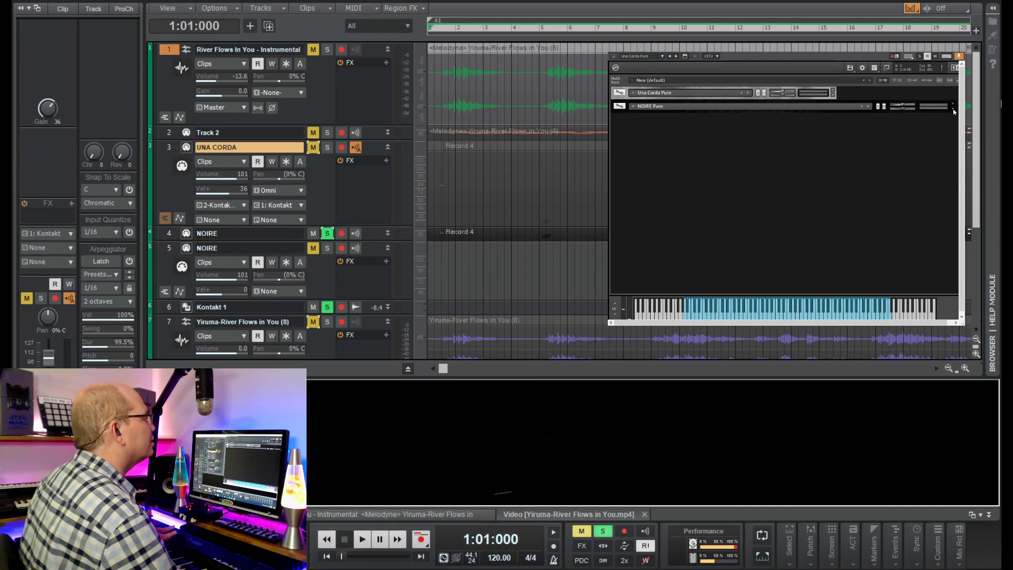
{"action": "left_click", "coordinate": [361, 539]}
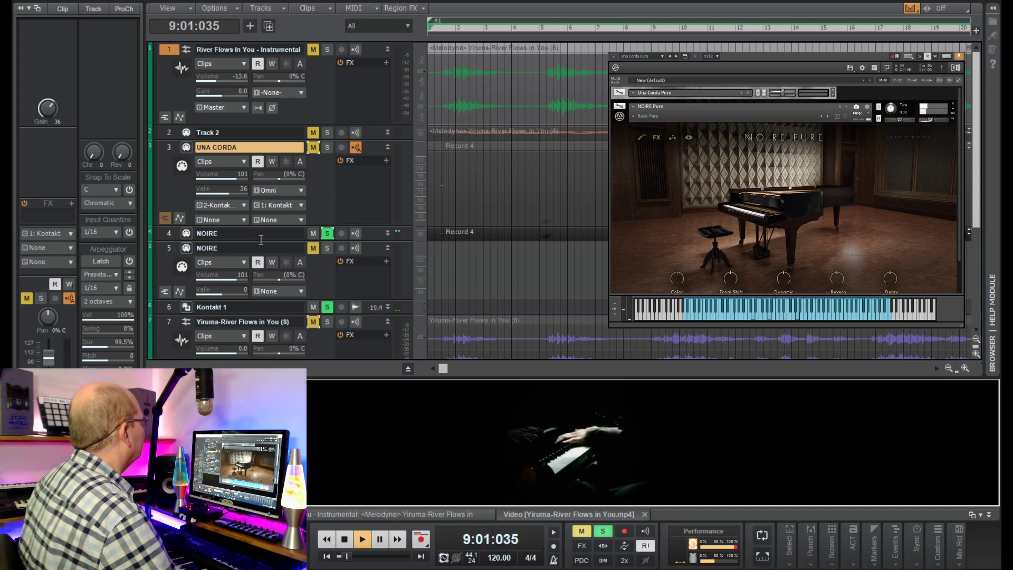
{"action": "left_click_drag", "start_coordinate": [259, 241], "coordinate": [258, 323]}
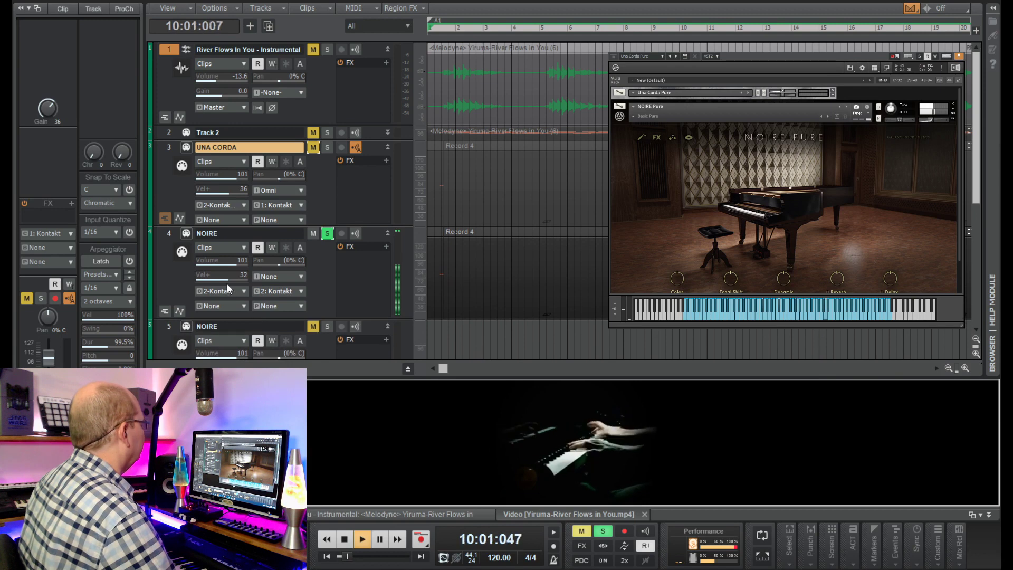
{"action": "left_click", "coordinate": [167, 232]}
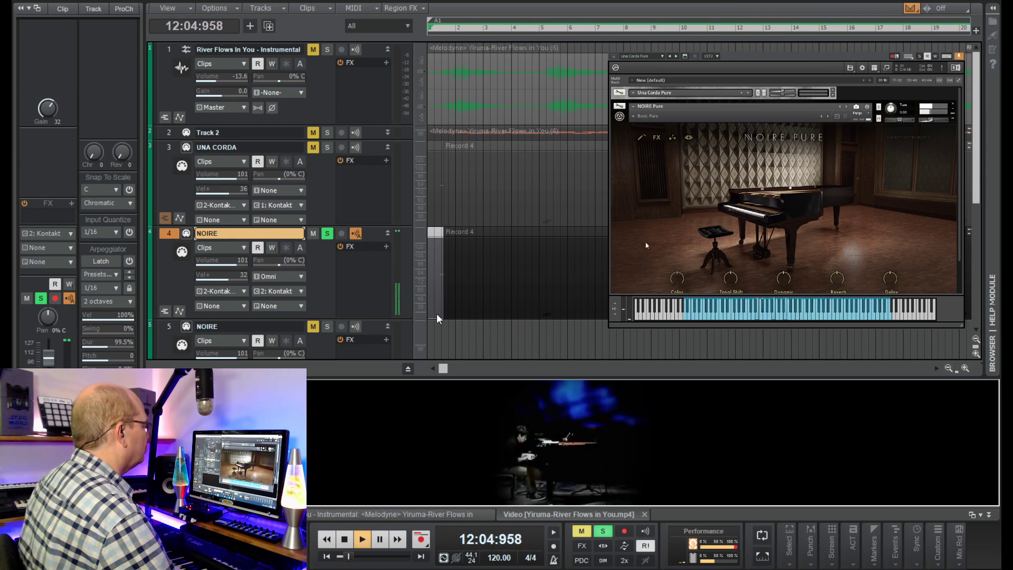
Stop the NOIRE playback, move the playback position to measure 56, and play the part from there before stopping it.
{"action": "left_click", "coordinate": [344, 539]}
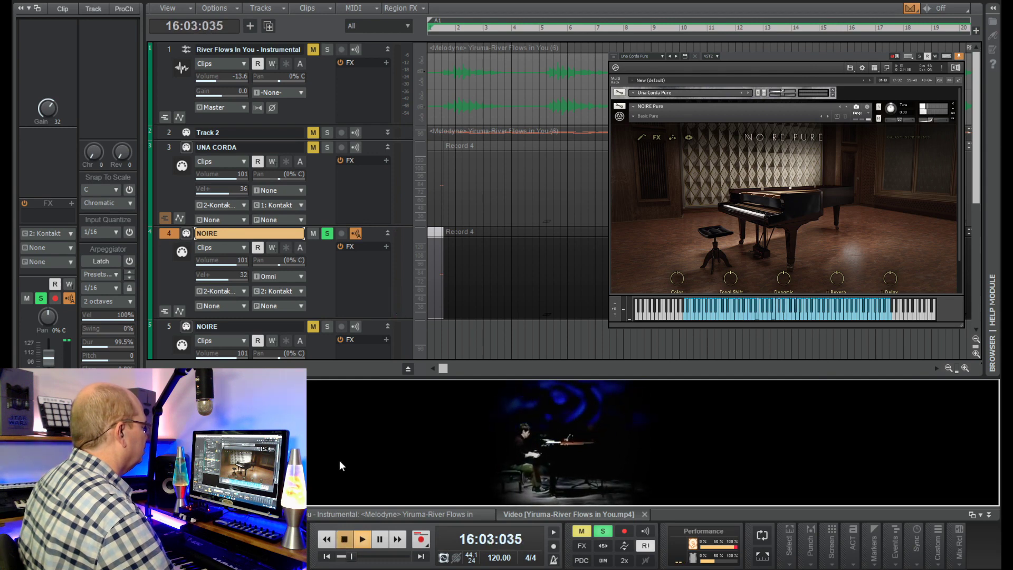
{"action": "left_click", "coordinate": [345, 539]}
{"action": "mouse_move", "coordinate": [342, 560]}
{"action": "left_mouse_down"}
{"action": "mouse_move", "coordinate": [364, 556]}
{"action": "mouse_move", "coordinate": [356, 554]}
{"action": "left_mouse_up"}
{"action": "left_click", "coordinate": [362, 540]}
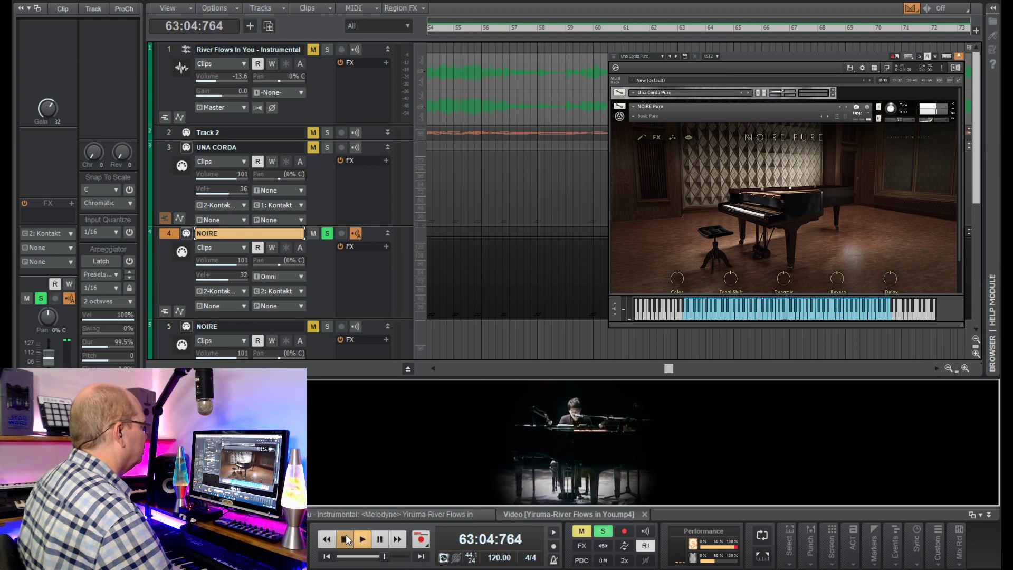
{"action": "left_click", "coordinate": [345, 539]}
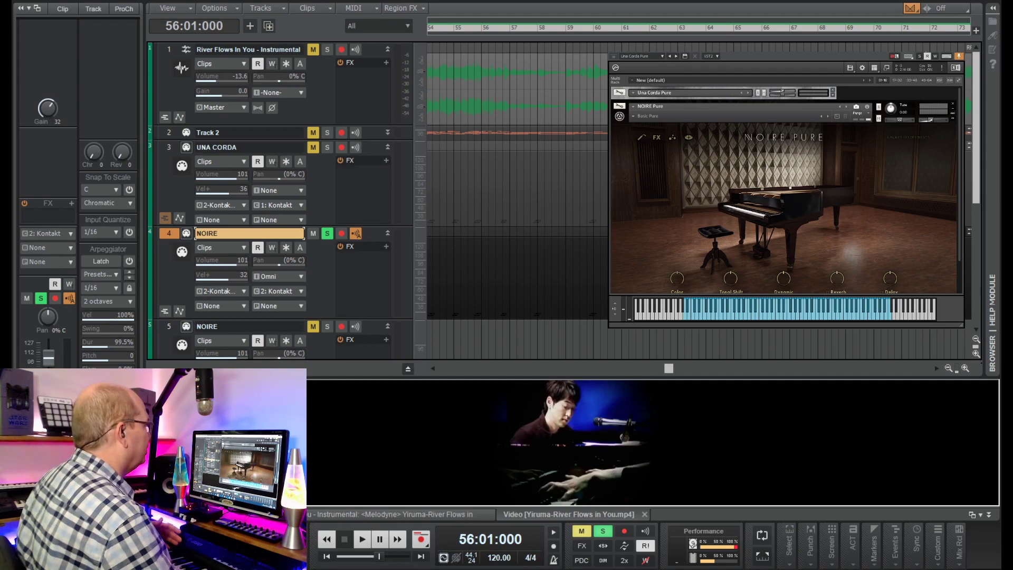
Unsolo the NOIRE track 4 and collapse the UNA CORDA track above it.
{"action": "left_click", "coordinate": [327, 233]}
{"action": "double_click", "coordinate": [170, 163]}
{"action": "left_click", "coordinate": [170, 163]}
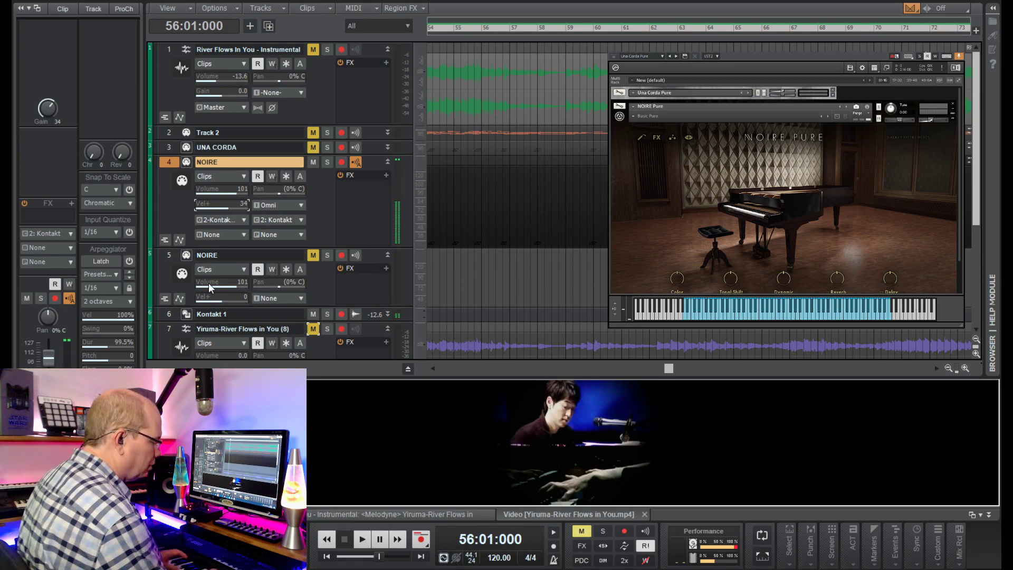
Unmute and expand the UNA CORDA track, and mute the NOIRE track 4.
{"action": "left_click", "coordinate": [313, 148]}
{"action": "left_click", "coordinate": [311, 164]}
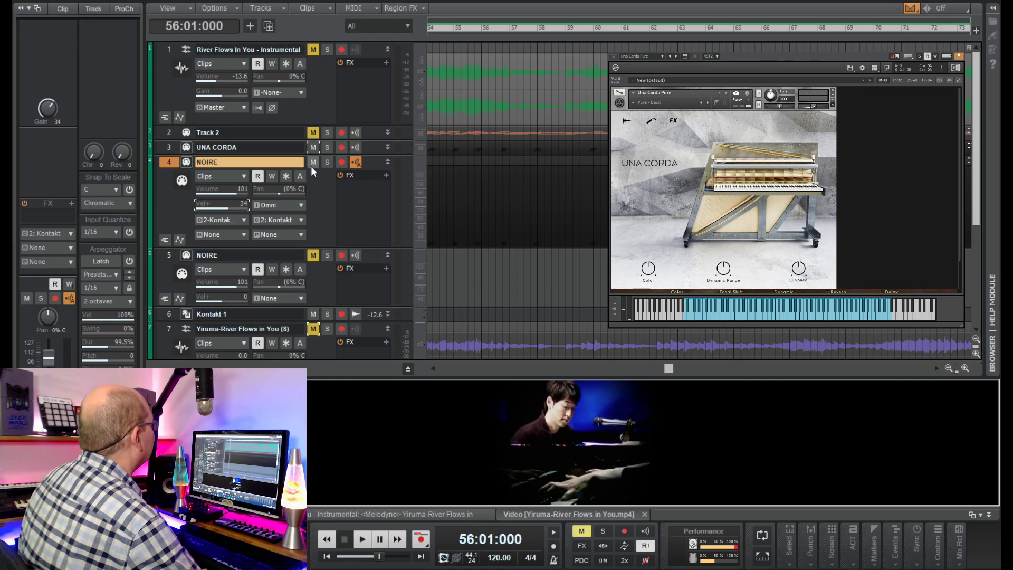
{"action": "left_click", "coordinate": [388, 147]}
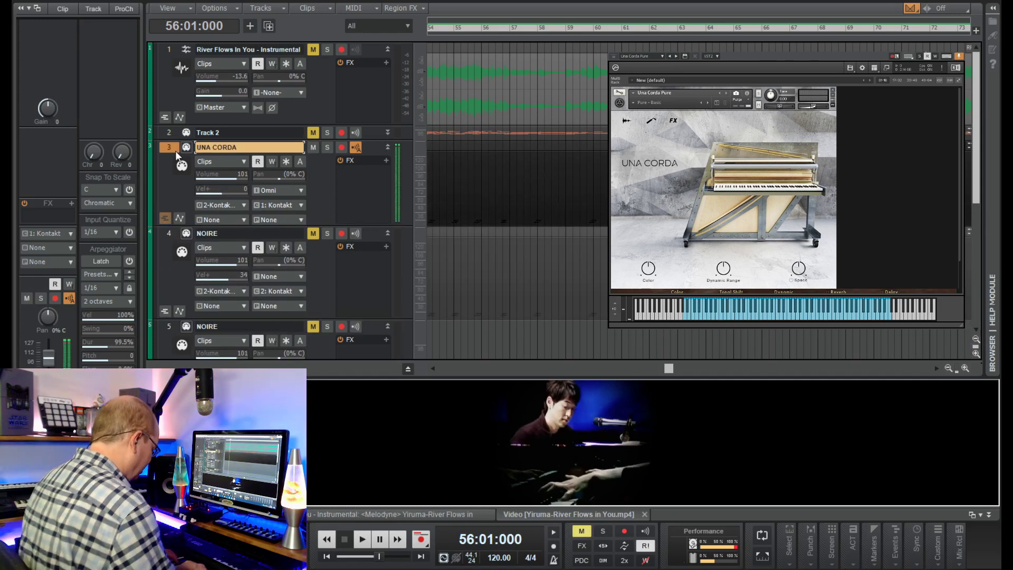